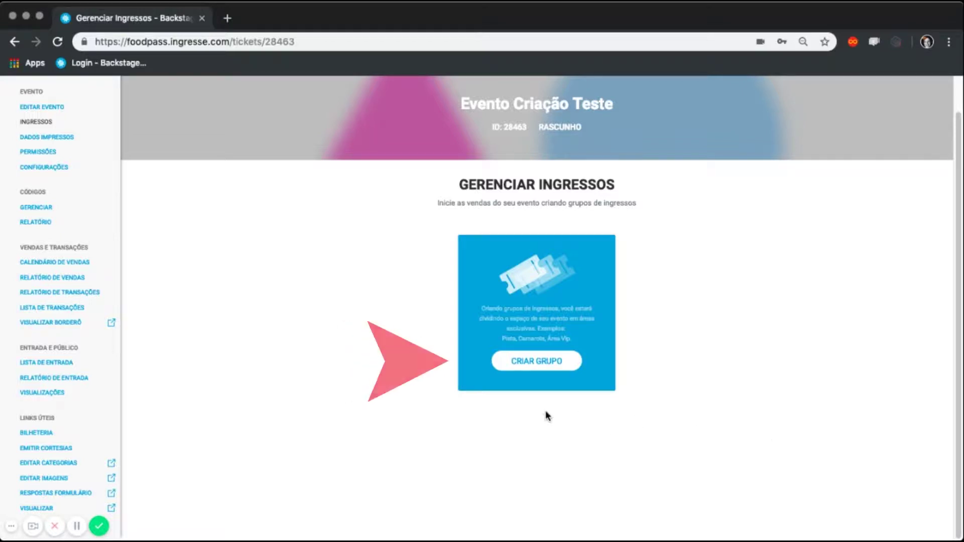
- Create a ticket group named "Grupo mês Março" with quantity 40 for the 17/03/19 - 15:00 session and save it
{"action": "left_click", "coordinate": [553, 362]}
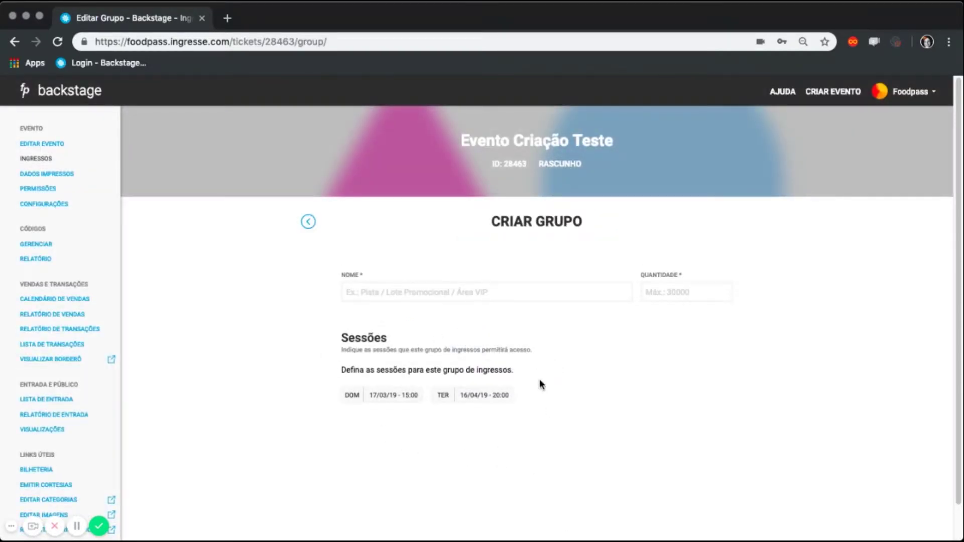
{"action": "left_click", "coordinate": [541, 299]}
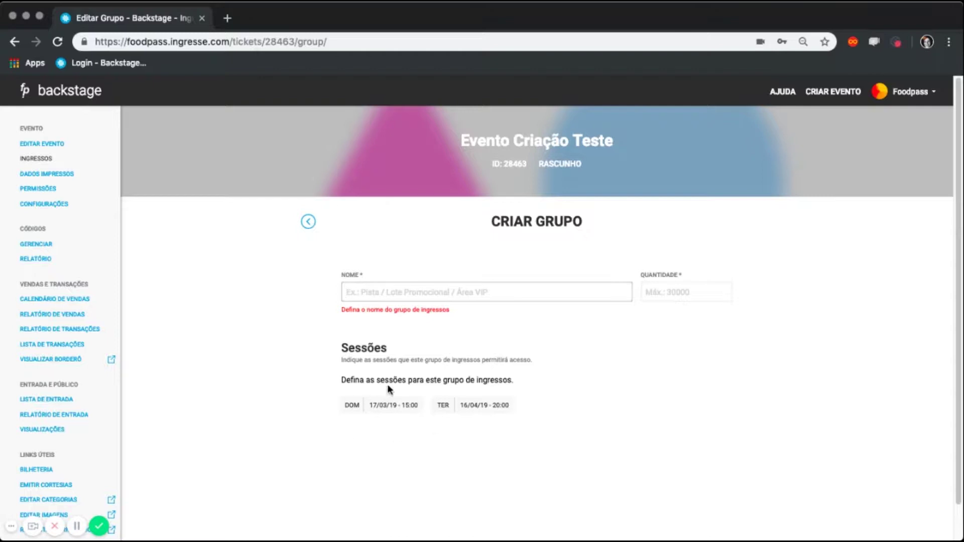
{"action": "type", "text": "Grupo m"}
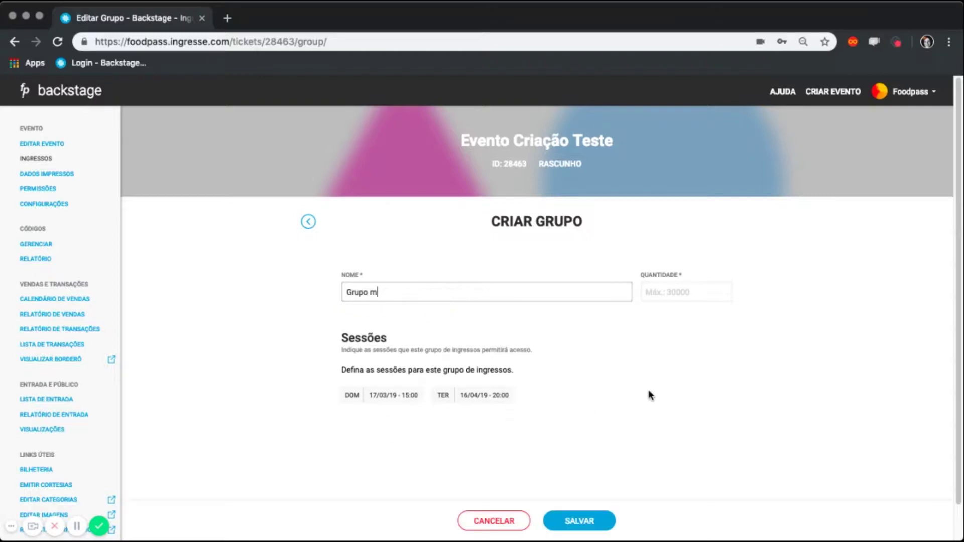
{"action": "type", "text": "ês Março"}
{"action": "left_click", "coordinate": [670, 296]}
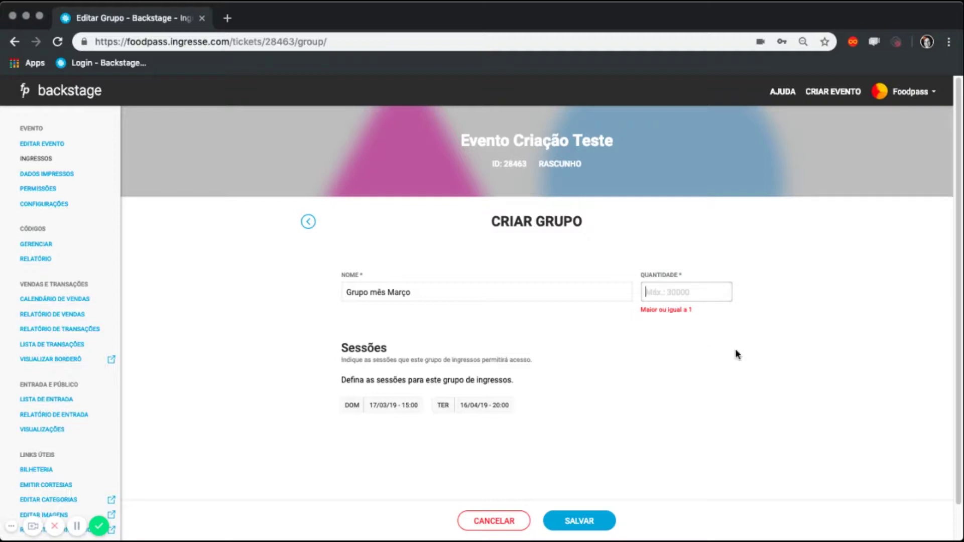
{"action": "type", "text": "40"}
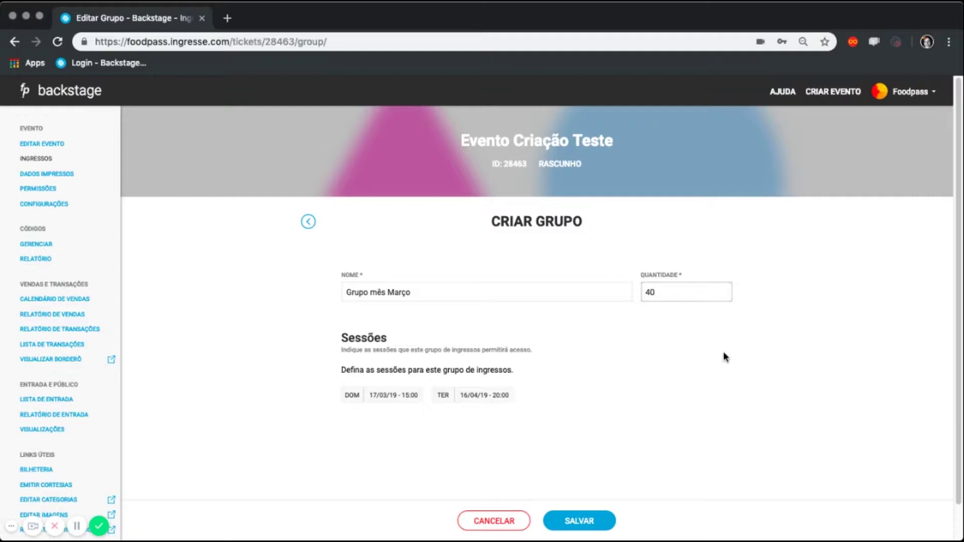
{"action": "left_click", "coordinate": [399, 406]}
{"action": "left_click", "coordinate": [579, 520]}
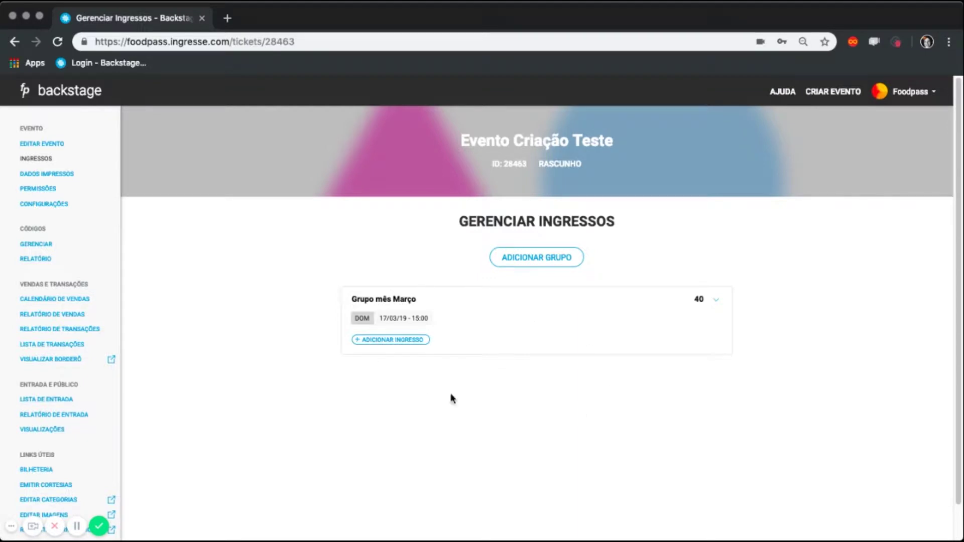
- Add a ticket group named "Grupo mês de Abril" with quantity 20 for the 16/04/19 - 20:00 session and save it
{"action": "left_click", "coordinate": [545, 263]}
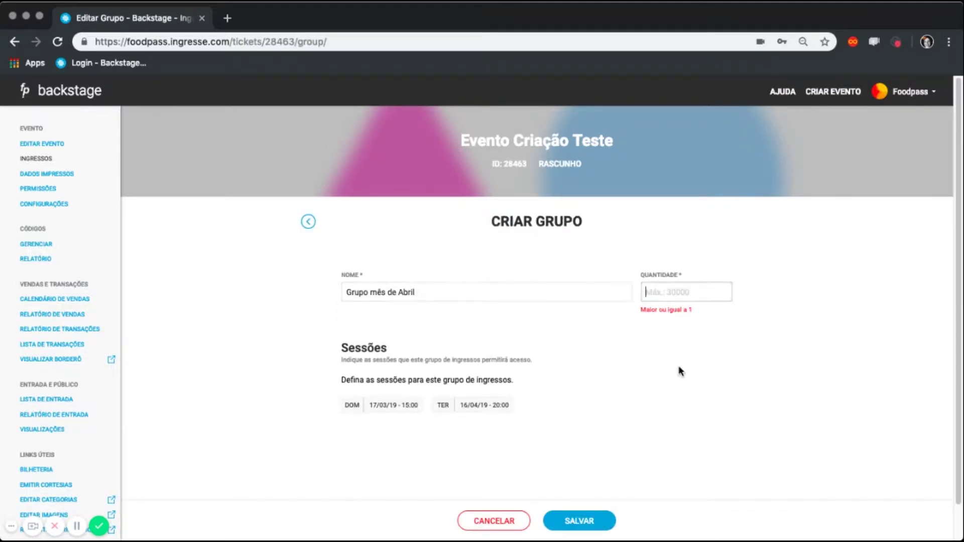
{"action": "type", "text": "20"}
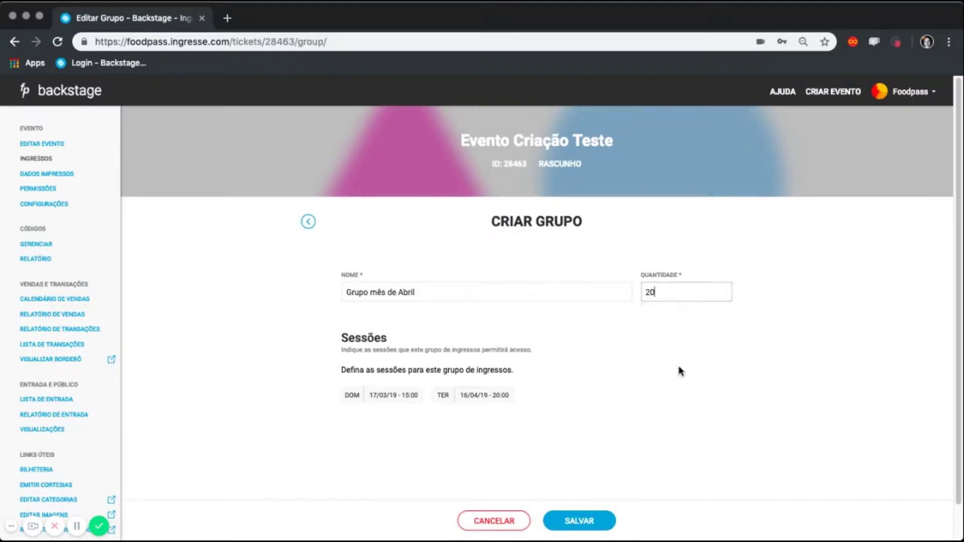
{"action": "left_click", "coordinate": [490, 400]}
{"action": "left_click", "coordinate": [581, 519]}
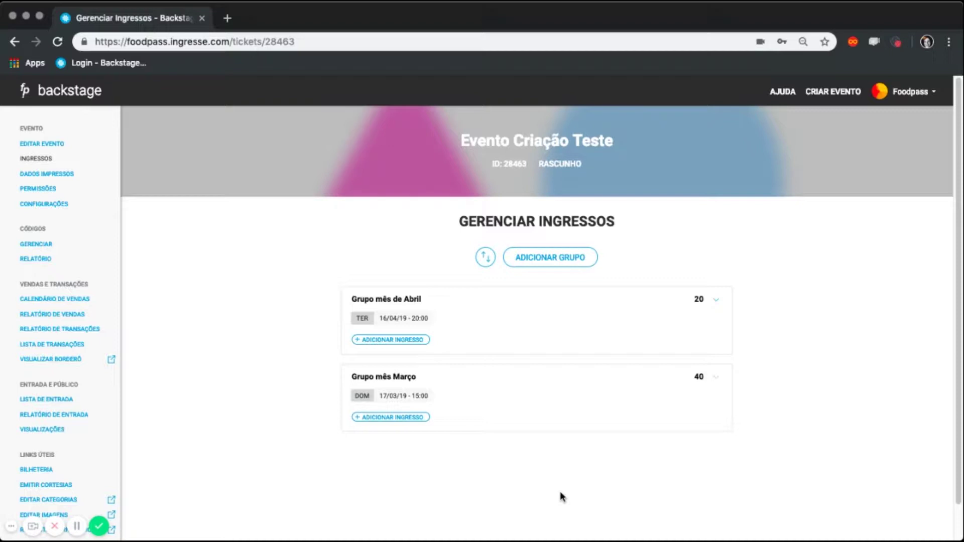
- Add a group named "Passaporte" with quantity 10, assigned to both the 17/03/19 - 15:00 and 16/04/19 - 20:00 sessions
{"action": "left_click", "coordinate": [551, 257]}
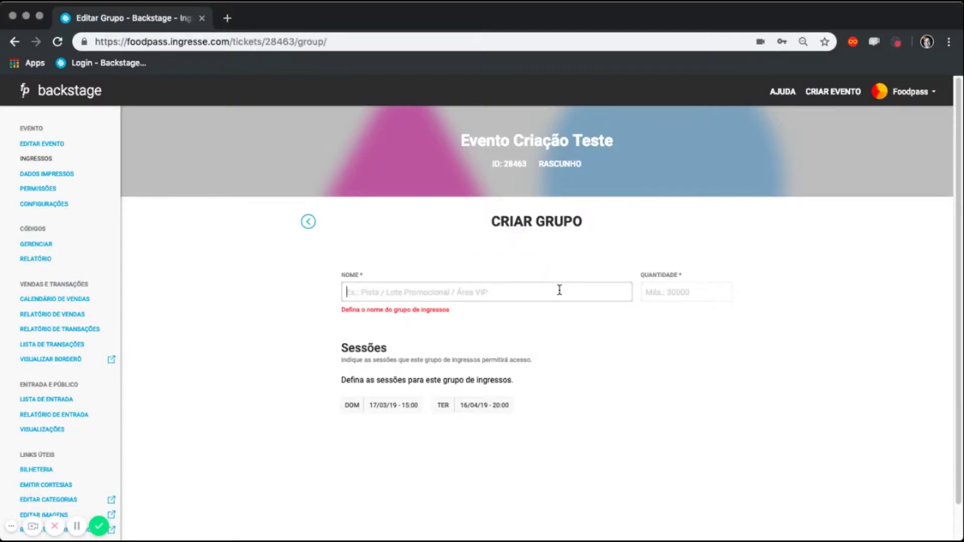
{"action": "type", "text": "Passaporte"}
{"action": "left_click", "coordinate": [667, 289]}
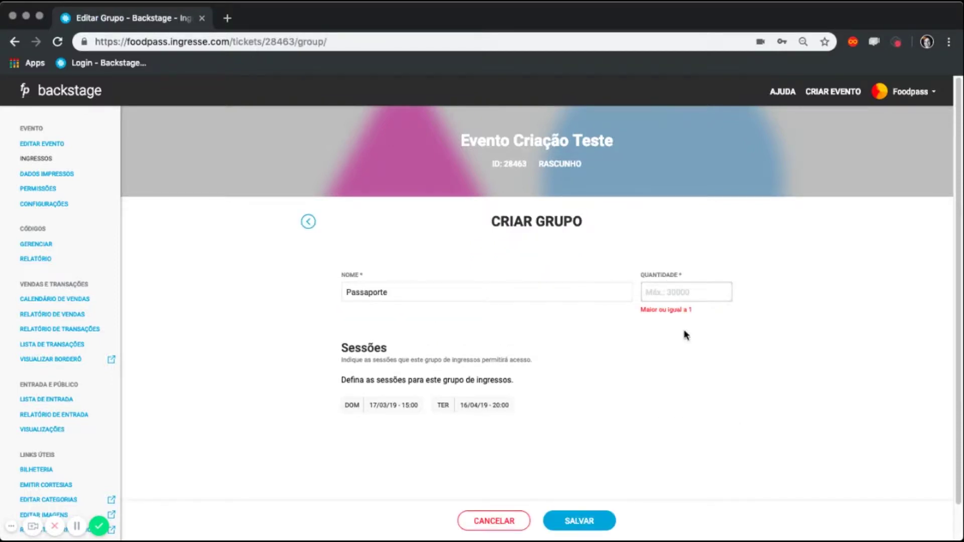
{"action": "type", "text": "10"}
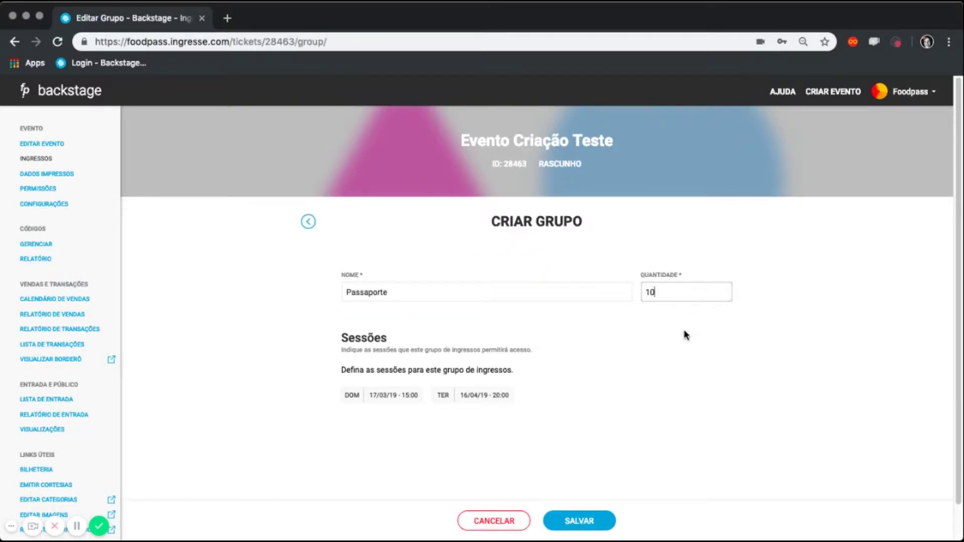
{"action": "left_click", "coordinate": [397, 400]}
{"action": "left_click", "coordinate": [479, 402]}
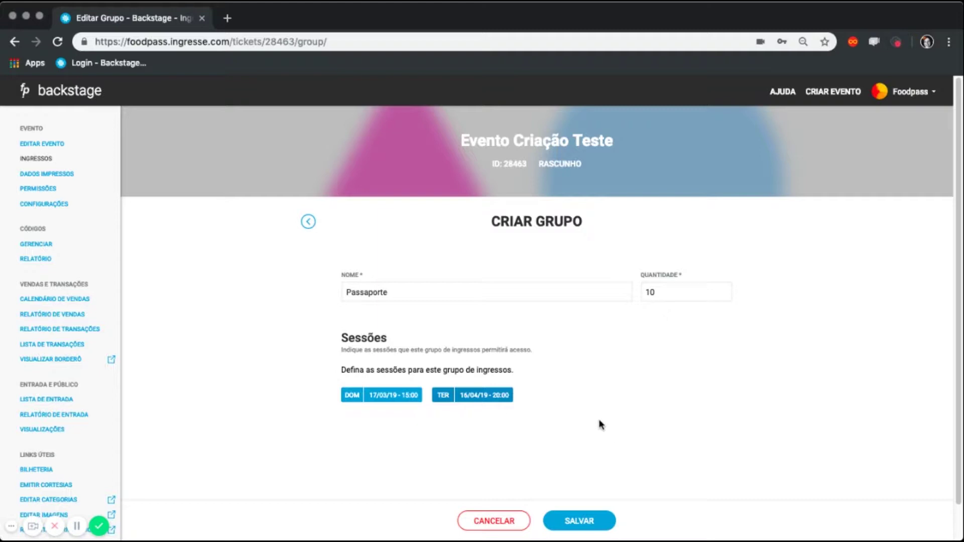
- Replace the new group's name with "Combo" and save the group
{"action": "double_click", "coordinate": [427, 293]}
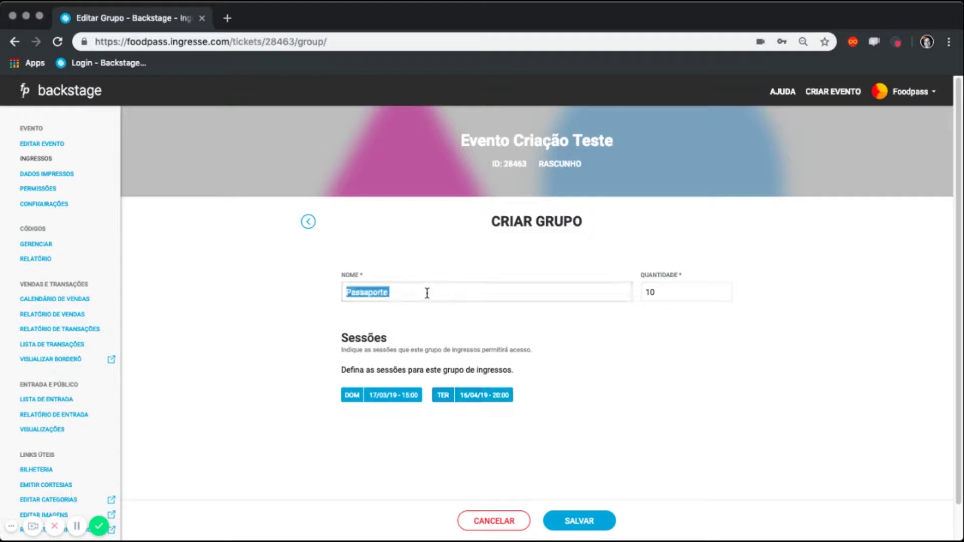
{"action": "key", "text": "BackSpace"}
{"action": "type", "text": "C"}
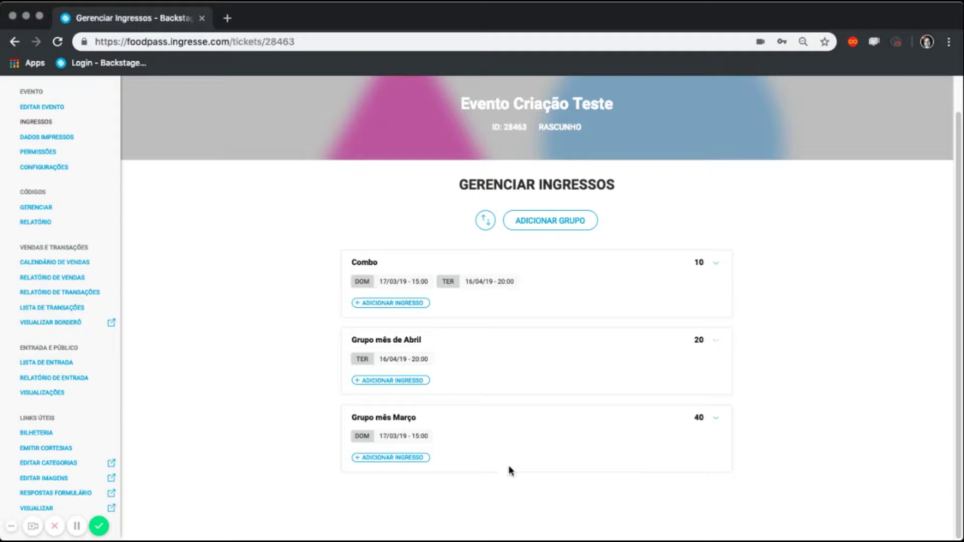
- Add a ticket named "Ingresso comum" to the Grupo mês Março group
{"action": "left_click", "coordinate": [418, 457]}
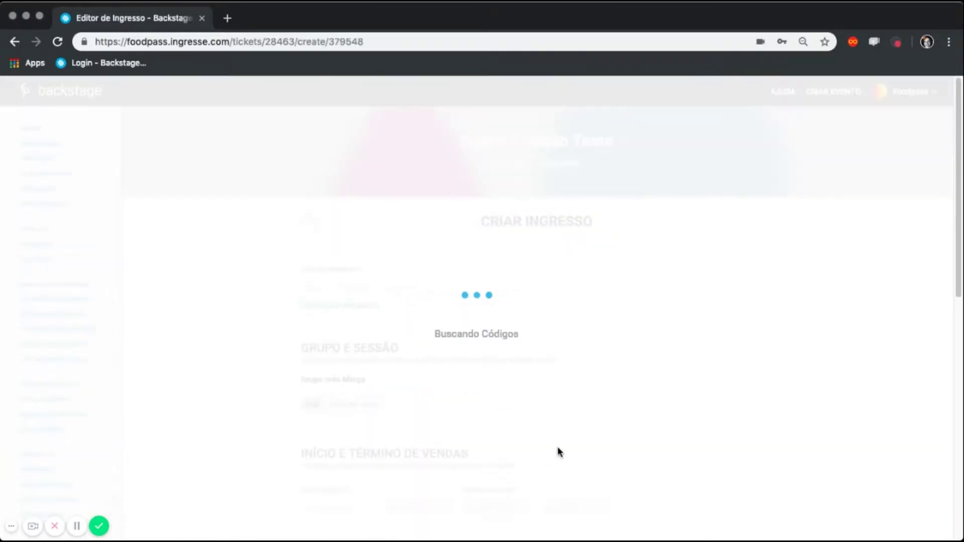
{"action": "left_click", "coordinate": [490, 293]}
{"action": "type", "text": "Ingresso comum"}
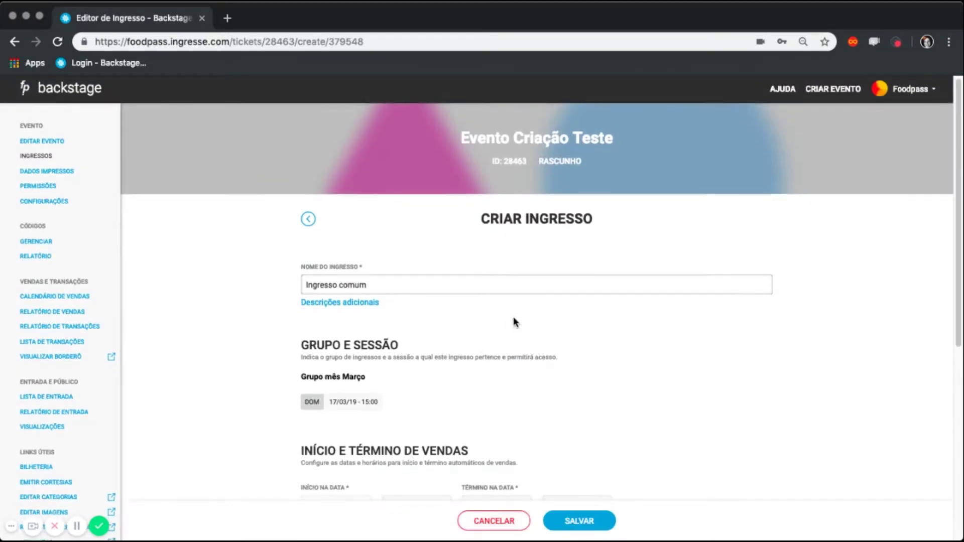
- Set the ticket's sales period from 09/02/2019 at 08:00 to 15/03/2019 at 08:00
{"action": "scroll", "coordinate": [513, 316], "scroll_direction": "down", "scroll_amount": 2}
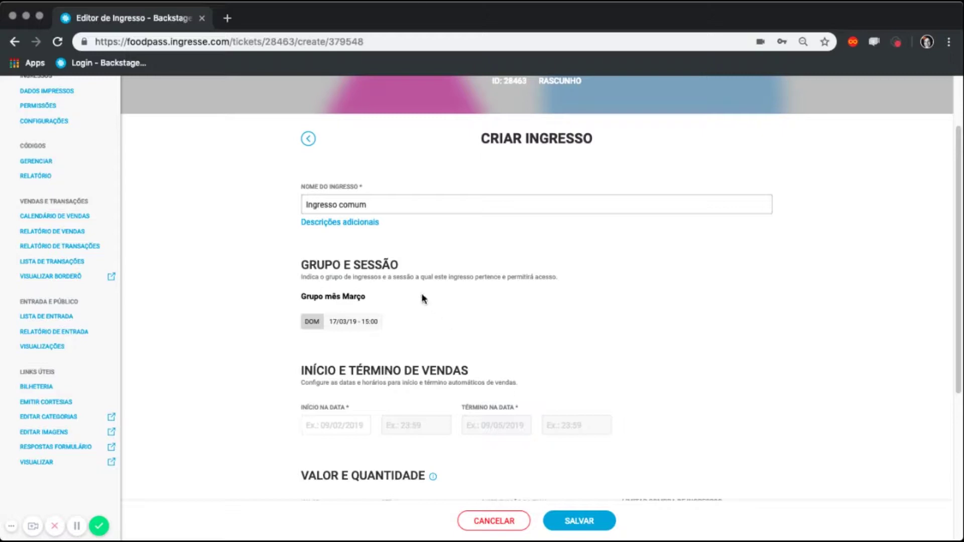
{"action": "scroll", "coordinate": [426, 336], "scroll_direction": "down", "scroll_amount": 3}
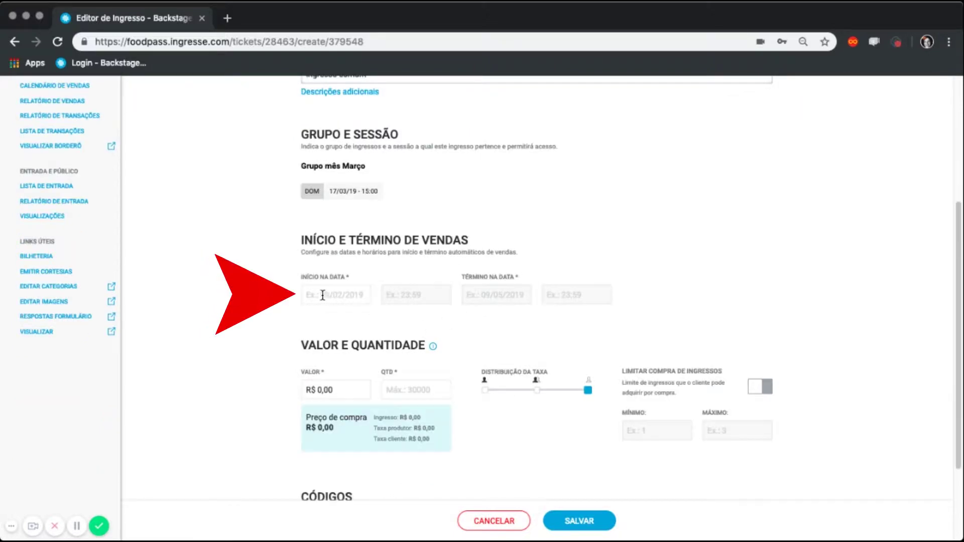
{"action": "left_click", "coordinate": [331, 298]}
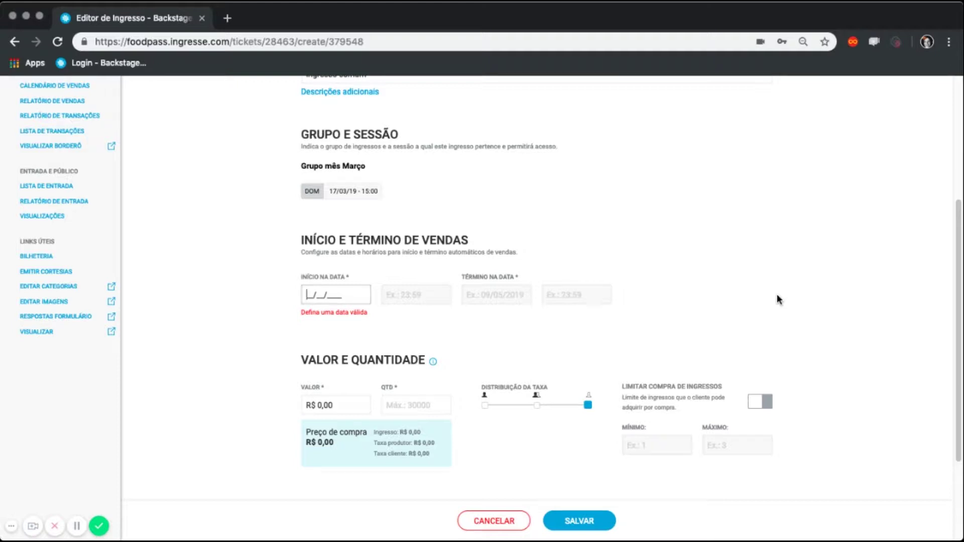
{"action": "type", "text": "09/02/2019"}
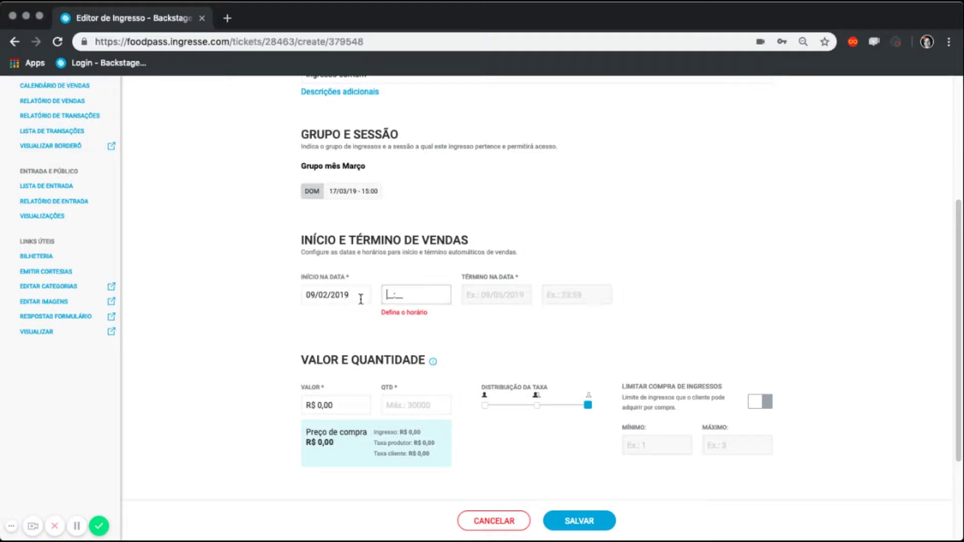
{"action": "left_click_drag", "start_coordinate": [353, 295], "coordinate": [304, 295]}
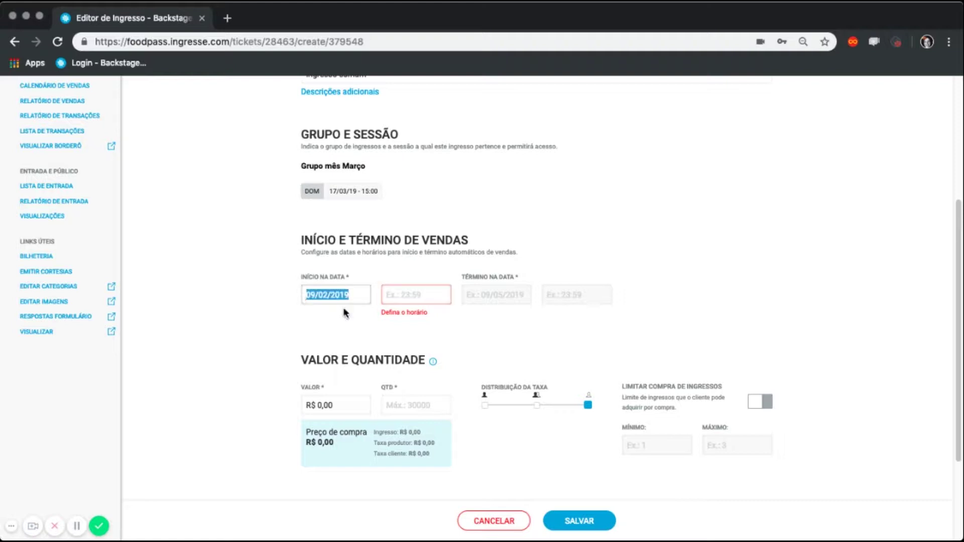
{"action": "left_click", "coordinate": [388, 298]}
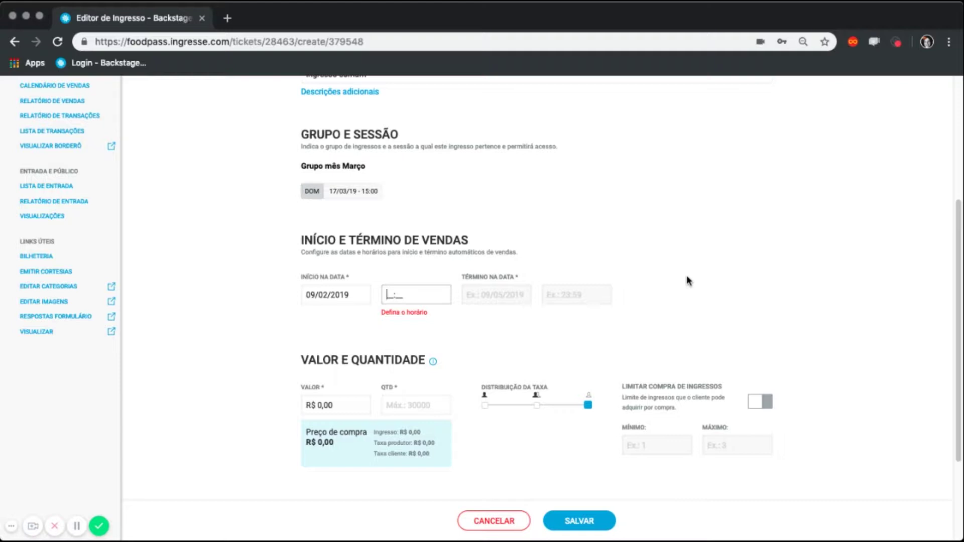
{"action": "type", "text": "0800"}
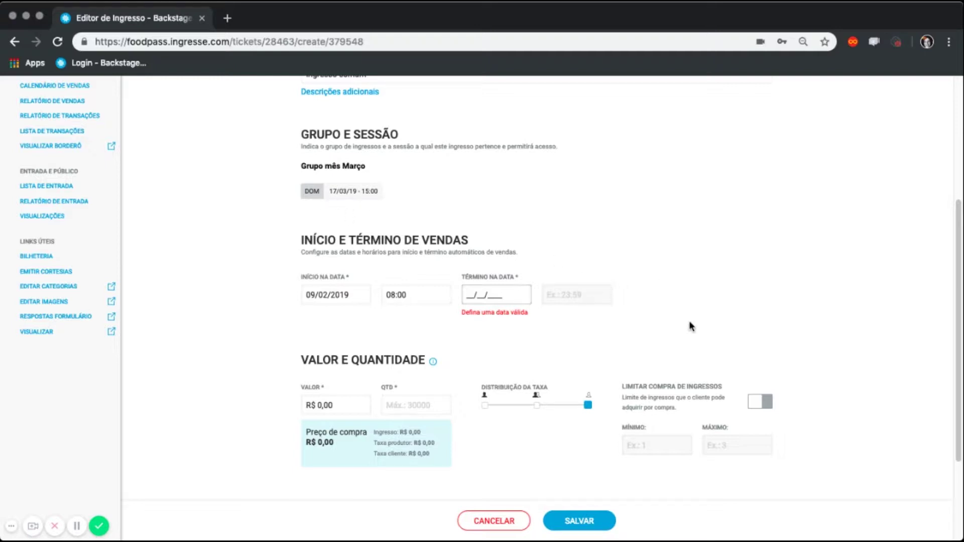
{"action": "type", "text": "15/"}
{"action": "type", "text": "03/2019"}
- Set the ticket price to R$ 150,00 and review the resulting purchase price and customer fee
{"action": "scroll", "coordinate": [627, 326], "scroll_direction": "down", "scroll_amount": 3}
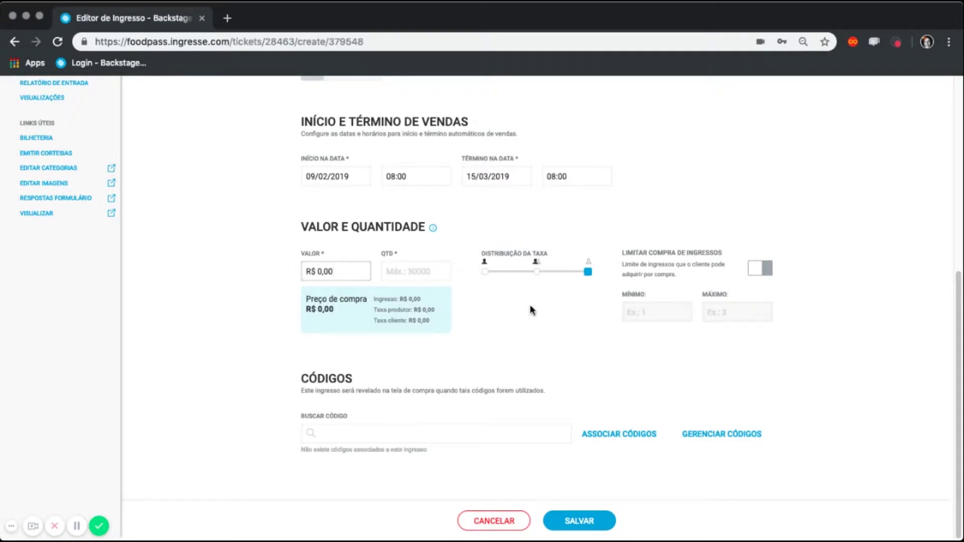
{"action": "type", "text": "15000"}
{"action": "mouse_move", "coordinate": [343, 309]}
{"action": "left_mouse_down"}
{"action": "mouse_move", "coordinate": [305, 306]}
{"action": "mouse_move", "coordinate": [345, 312]}
{"action": "left_mouse_up"}
{"action": "left_click", "coordinate": [311, 309]}
{"action": "left_click", "coordinate": [351, 312]}
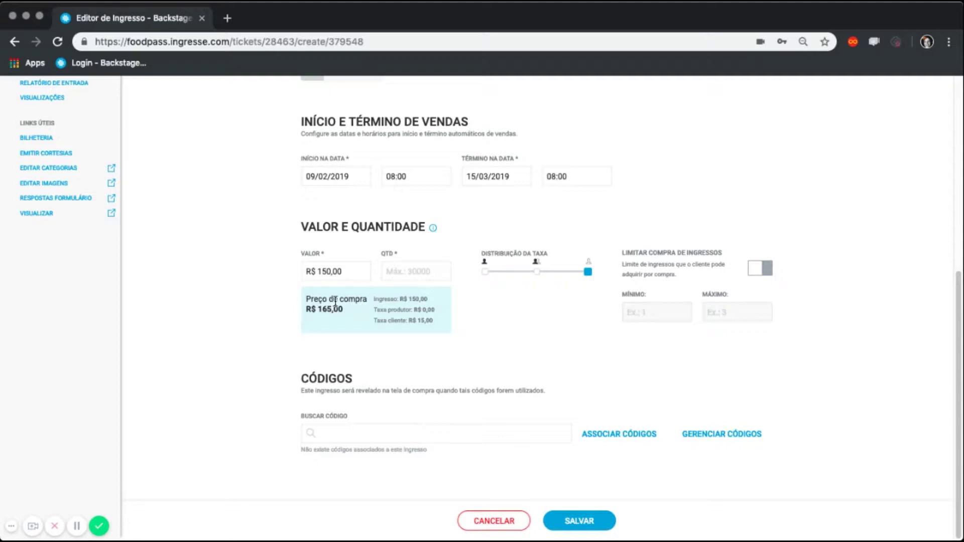
{"action": "left_click_drag", "start_coordinate": [346, 309], "coordinate": [305, 310]}
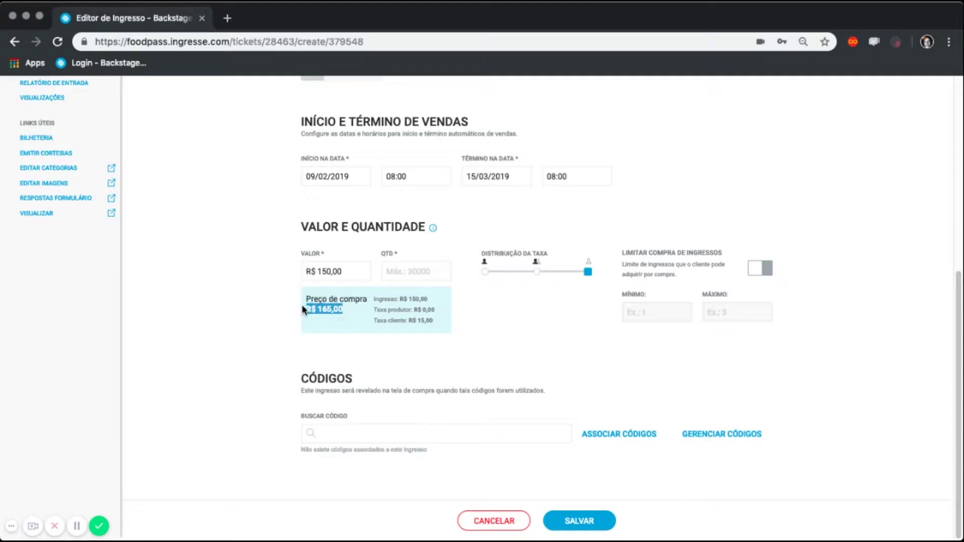
{"action": "left_click", "coordinate": [404, 320]}
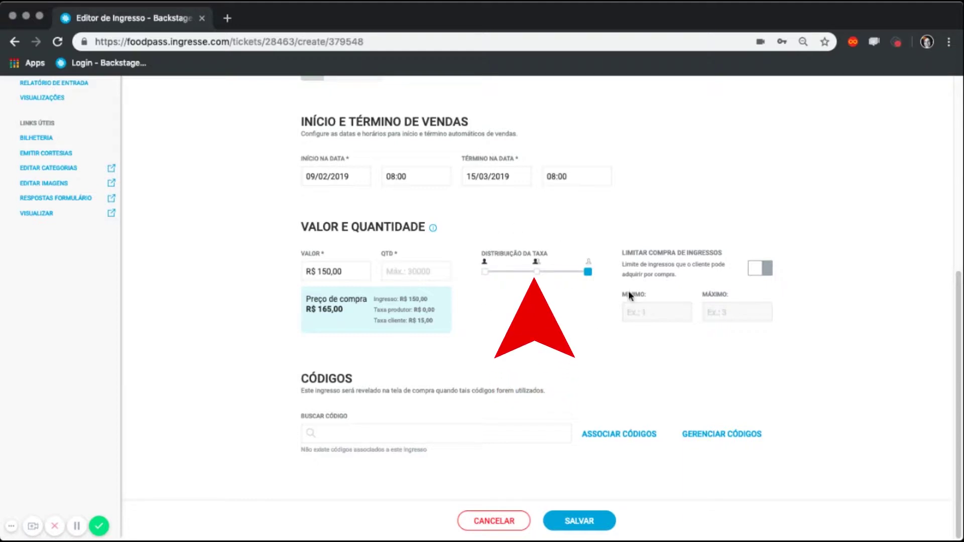
{"action": "left_click_drag", "start_coordinate": [440, 324], "coordinate": [373, 320]}
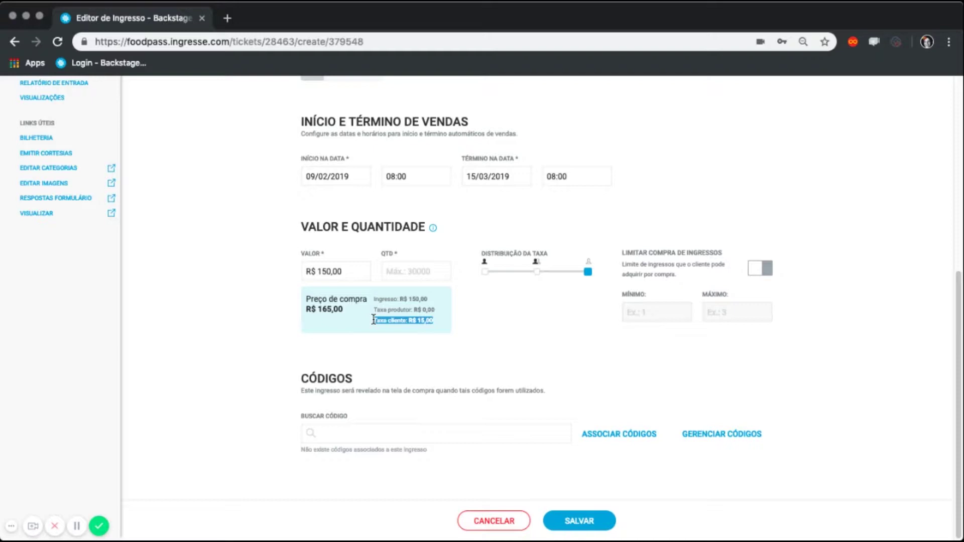
{"action": "left_click", "coordinate": [374, 320]}
{"action": "left_click", "coordinate": [753, 273]}
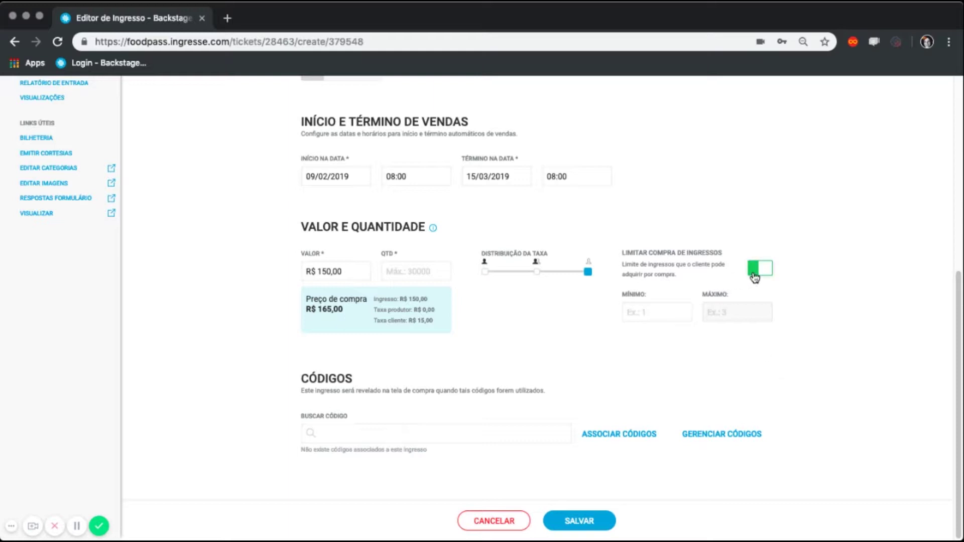
{"action": "left_click", "coordinate": [668, 309]}
{"action": "type", "text": "1"}
{"action": "left_click", "coordinate": [724, 315]}
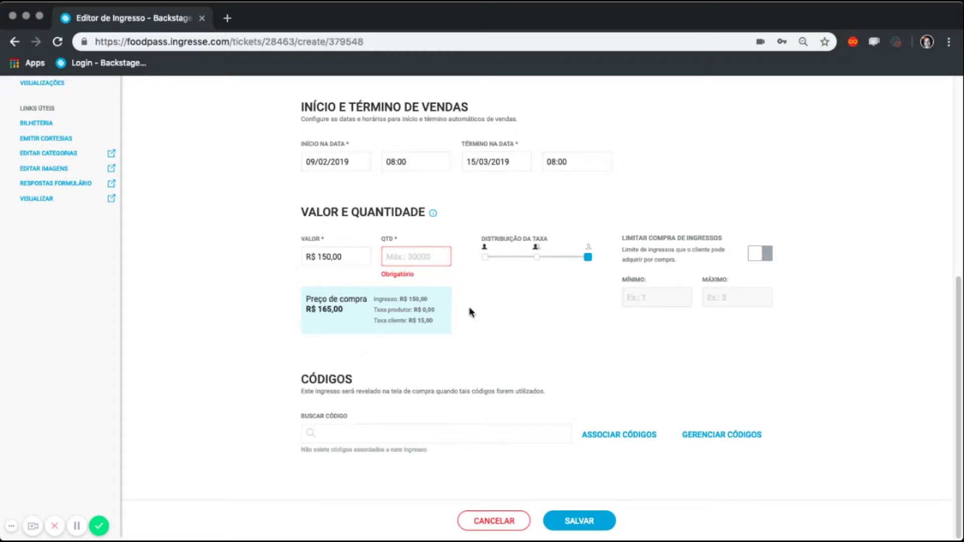
- Set the ticket quantity to 20 and save the Ingresso comum ticket
{"action": "left_click", "coordinate": [445, 264]}
{"action": "type", "text": "20"}
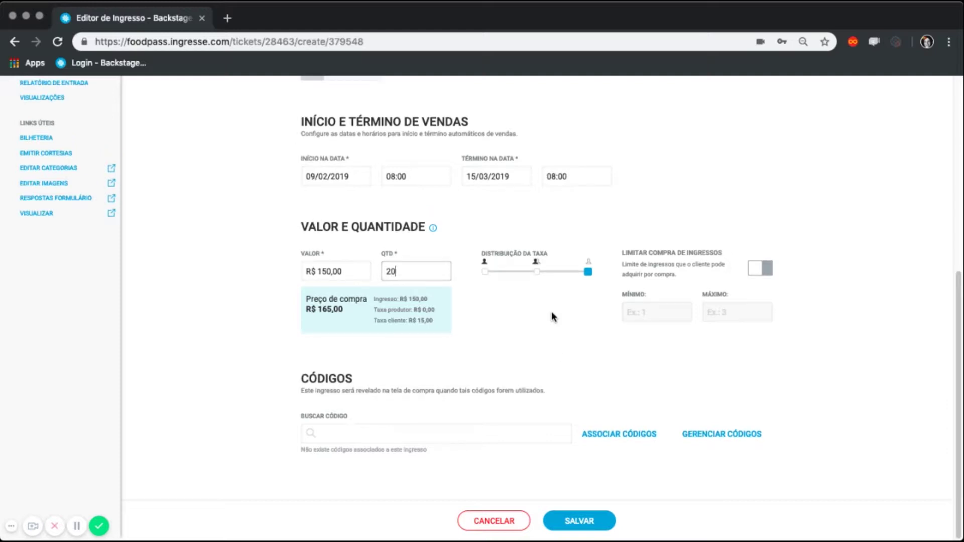
{"action": "left_click", "coordinate": [579, 521]}
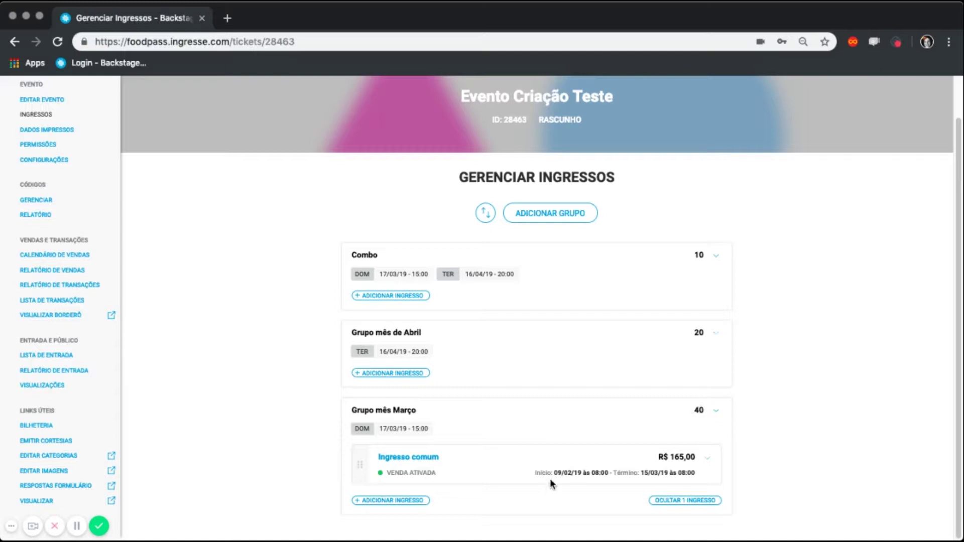
- Add a ticket named "Ingresso meia" to Grupo mês Março, on sale from 09/02/2019 at 08:00 to 15/03/2019 at 08:00
{"action": "left_click", "coordinate": [413, 502]}
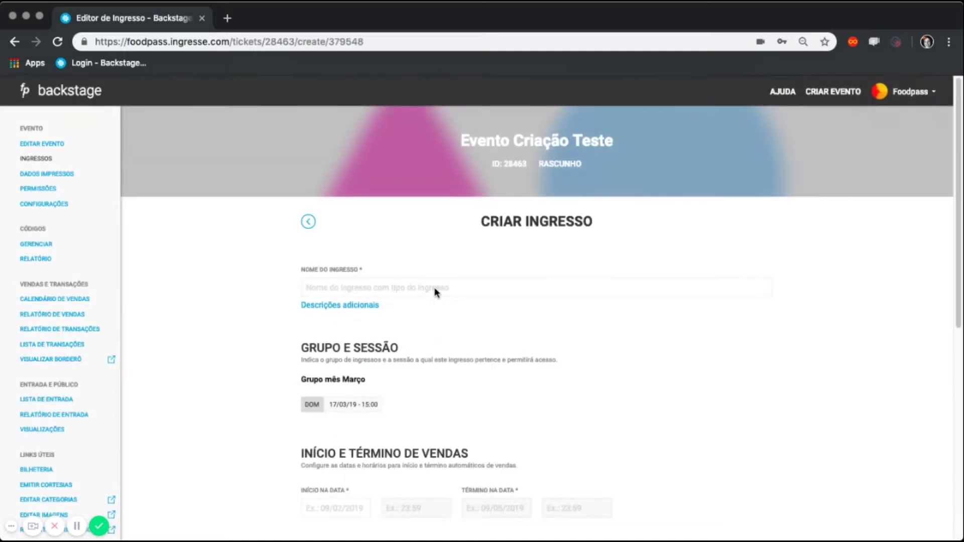
{"action": "left_click", "coordinate": [435, 288]}
{"action": "type", "text": "Ingresso meia"}
{"action": "scroll", "coordinate": [435, 286], "scroll_direction": "down", "scroll_amount": 10}
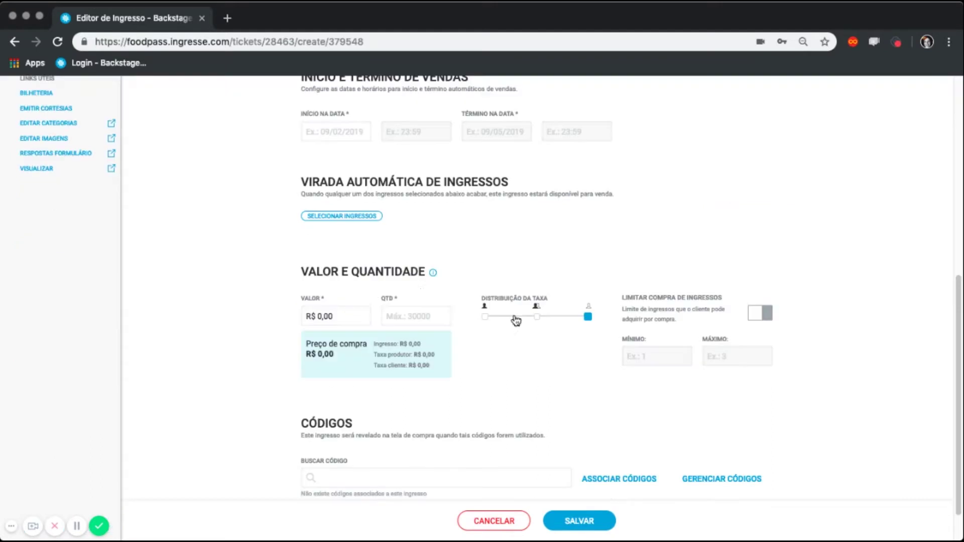
{"action": "scroll", "coordinate": [422, 287], "scroll_direction": "up", "scroll_amount": 7}
{"action": "left_click", "coordinate": [317, 400]}
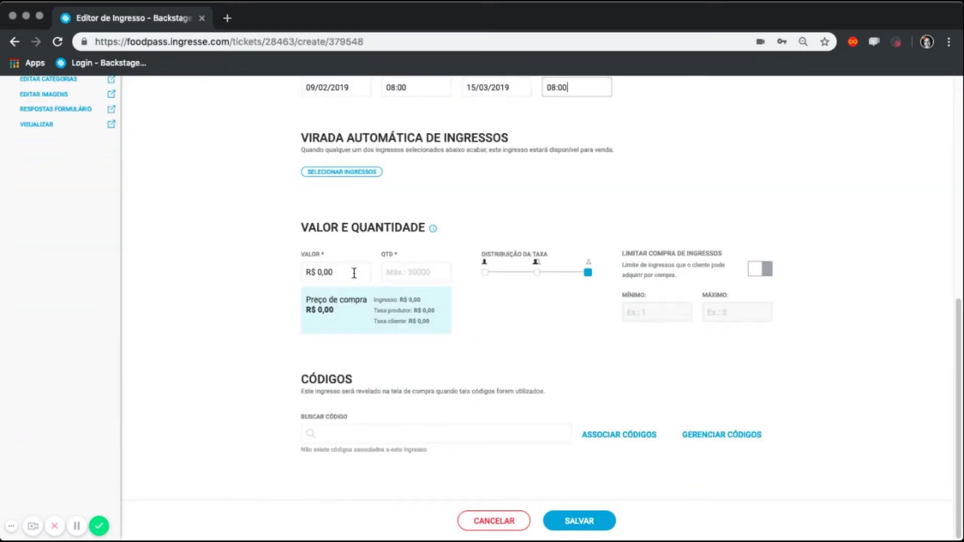
- Set the Ingresso meia price to R$ 70,00 and its quantity to 10, and save the ticket
{"action": "left_click", "coordinate": [354, 272]}
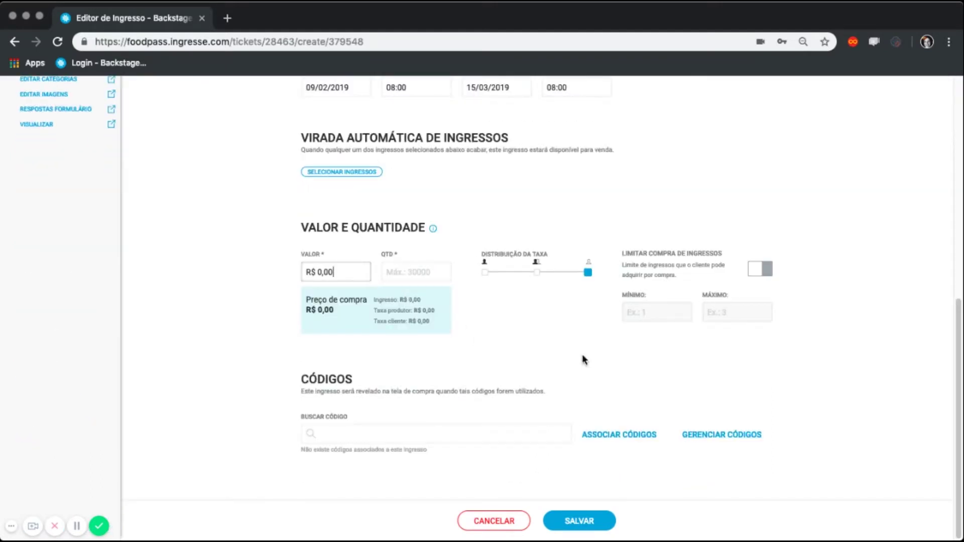
{"action": "type", "text": "7000"}
{"action": "key", "text": "Tab"}
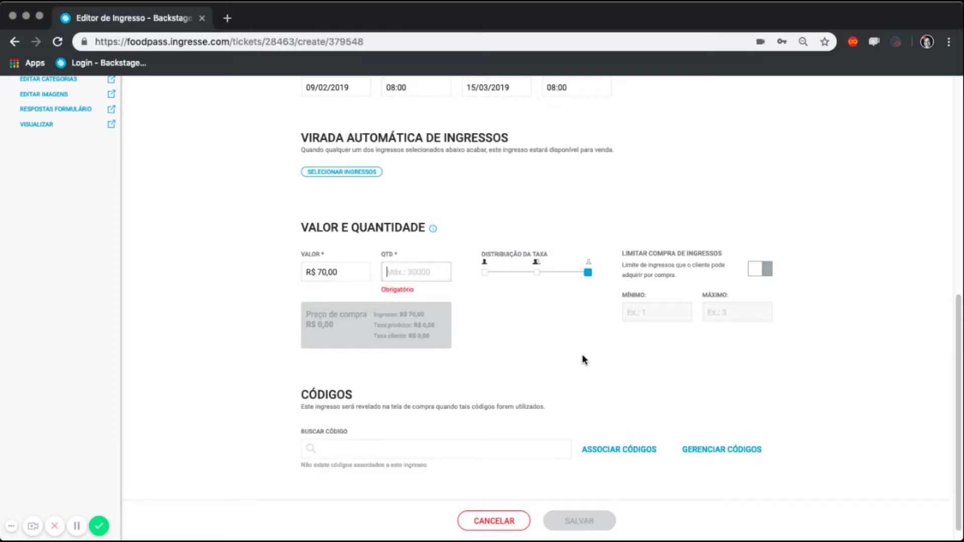
{"action": "type", "text": "10"}
{"action": "key", "text": "Return"}
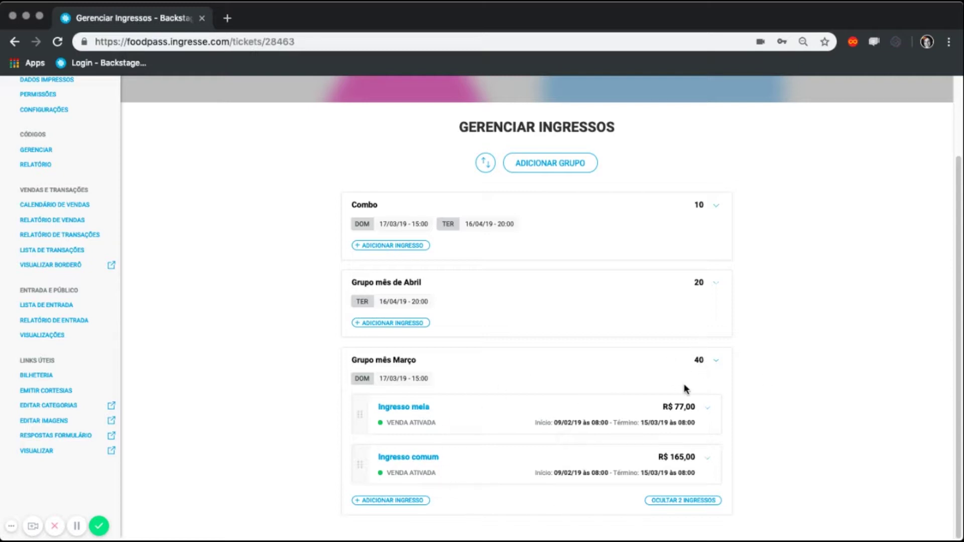
- Create an "Ingresso comum" ticket in Grupo mês de Abril, on sale from 09/02/2019 at 08:00 to 15/04/2019 at 20:00
{"action": "left_click", "coordinate": [410, 323]}
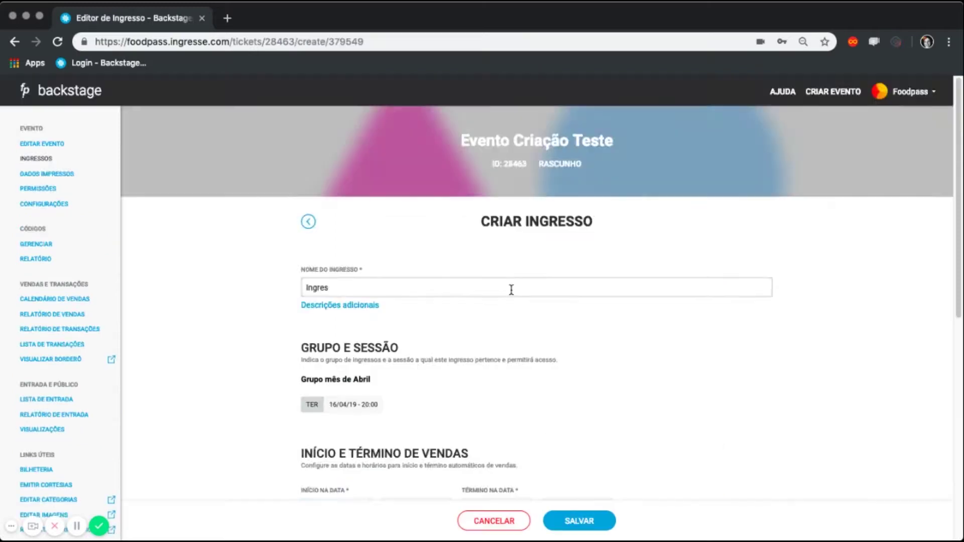
{"action": "scroll", "coordinate": [815, 263], "scroll_direction": "down", "scroll_amount": 4}
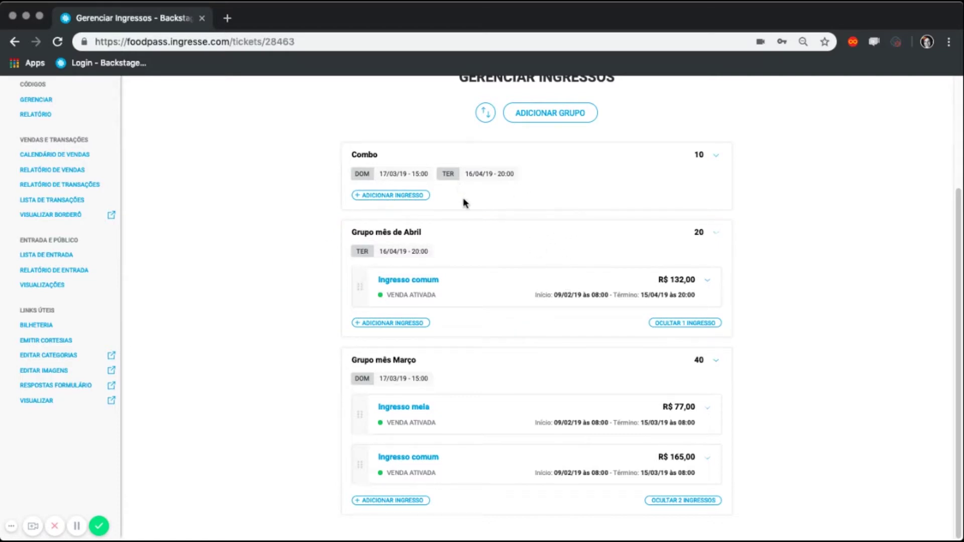
- Add a ticket named "Ingresso combo" to the Combo group
{"action": "left_click", "coordinate": [416, 196]}
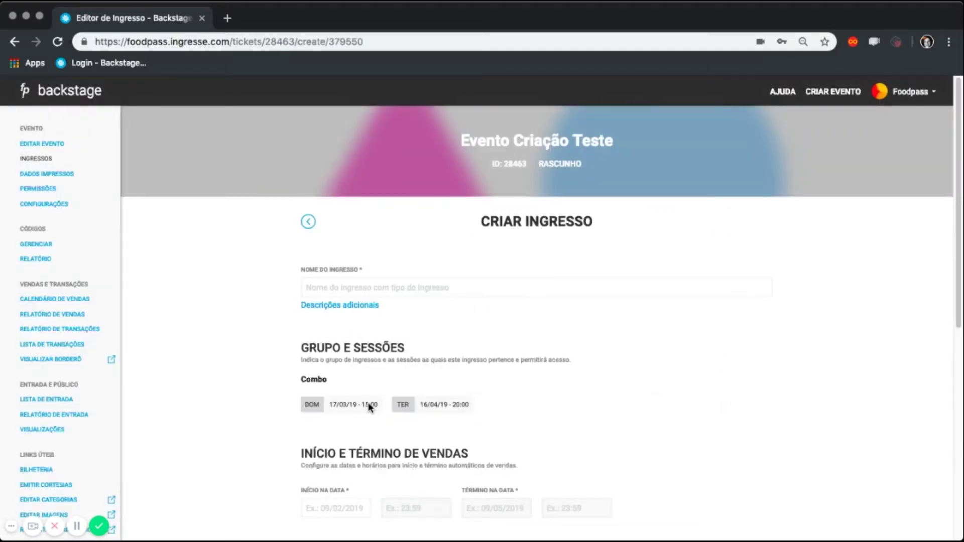
{"action": "left_click", "coordinate": [449, 282]}
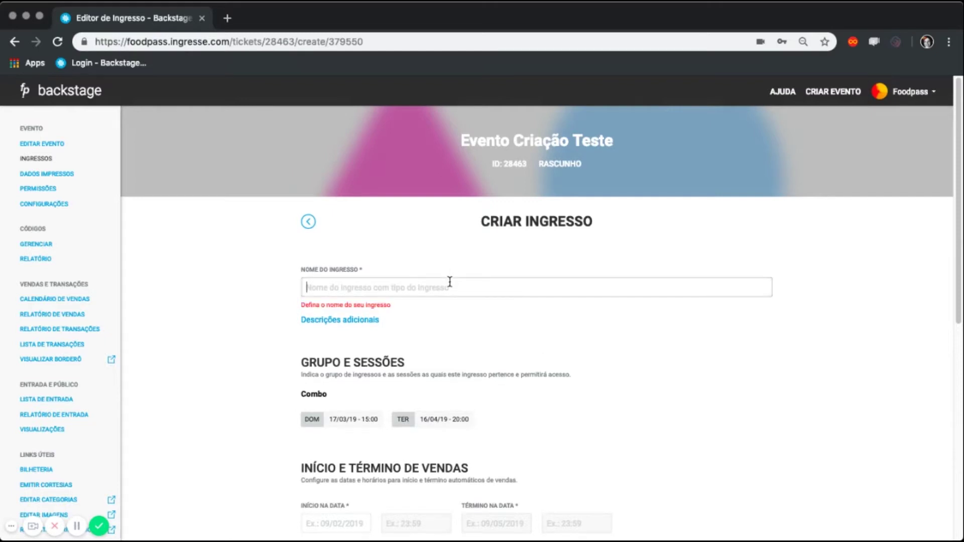
{"action": "type", "text": "Ingresso"}
{"action": "key", "text": "Tab"}
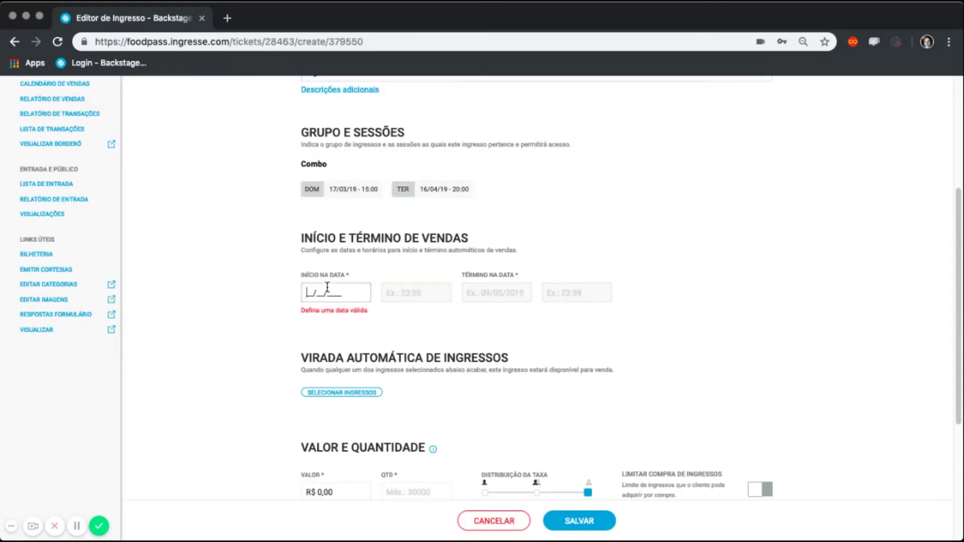
- Set the combo ticket's sales period from 09/02/2019 at 08:00 to 15/03/2019 at 10:00
{"action": "type", "text": "09022019"}
{"action": "key", "text": "Tab"}
{"action": "type", "text": "0800"}
{"action": "key", "text": "Tab"}
{"action": "type", "text": "15"}
{"action": "left_click", "coordinate": [447, 195]}
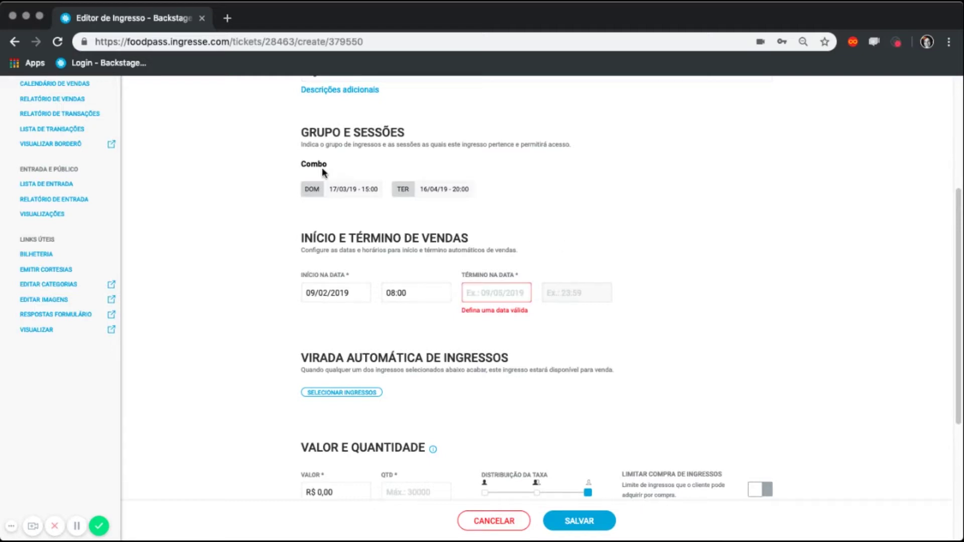
{"action": "left_click", "coordinate": [496, 293]}
{"action": "type", "text": "15032019"}
{"action": "key", "text": "Tab"}
{"action": "type", "text": "1000"}
- Set the combo ticket's price to R$ 220,00 and save the ticket
{"action": "scroll", "coordinate": [368, 302], "scroll_direction": "down", "scroll_amount": 4}
{"action": "left_click", "coordinate": [351, 274]}
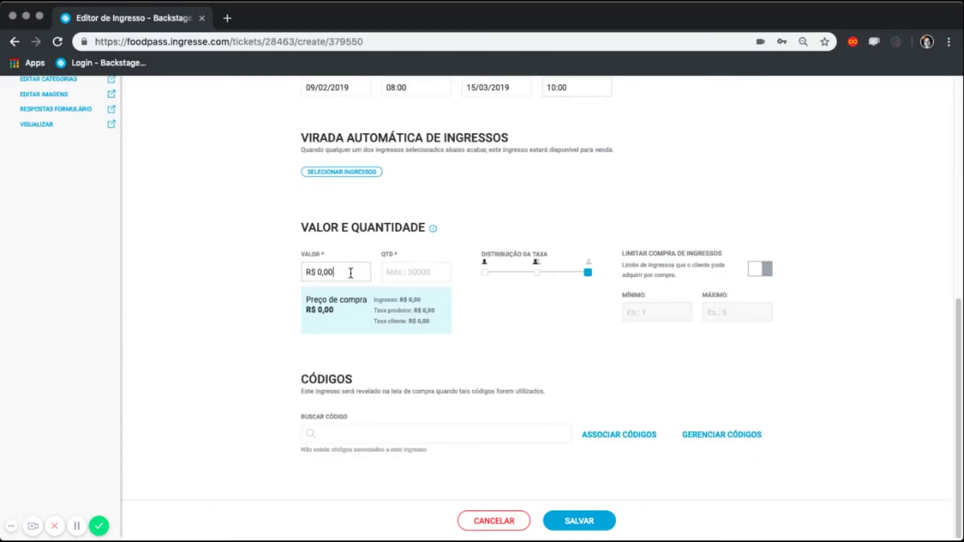
{"action": "type", "text": "22000"}
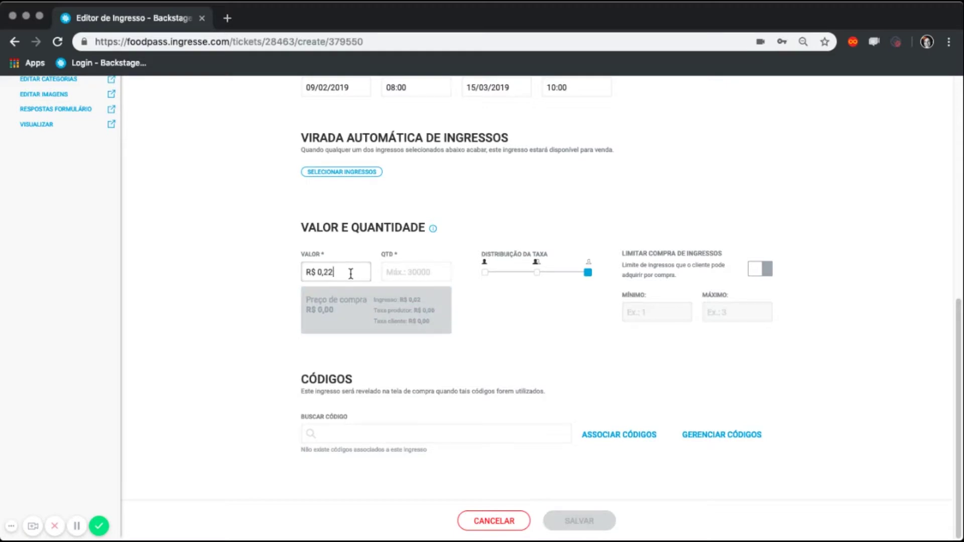
{"action": "key", "text": "Tab"}
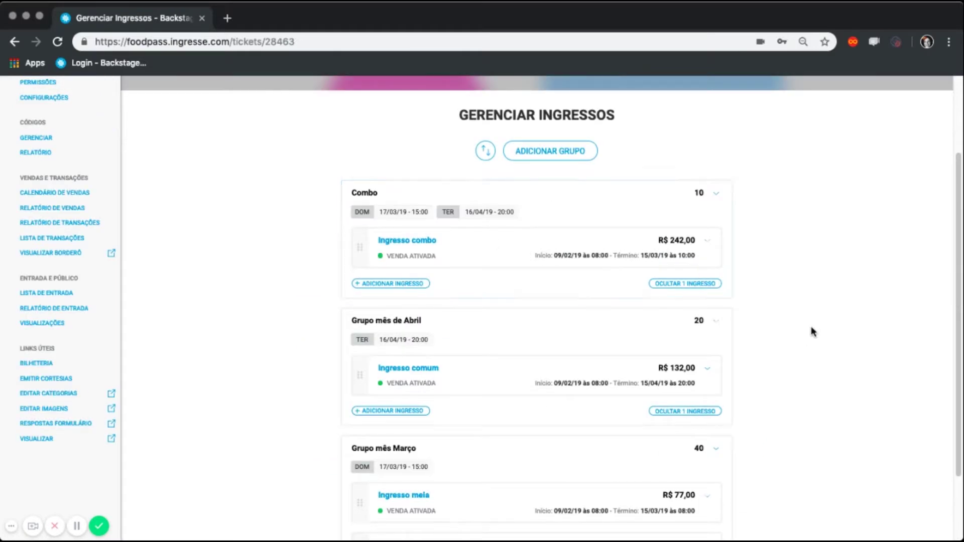
- Review the tickets, prices and sales periods listed under the Combo, April and March groups
{"action": "scroll", "coordinate": [811, 330], "scroll_direction": "down", "scroll_amount": 3}
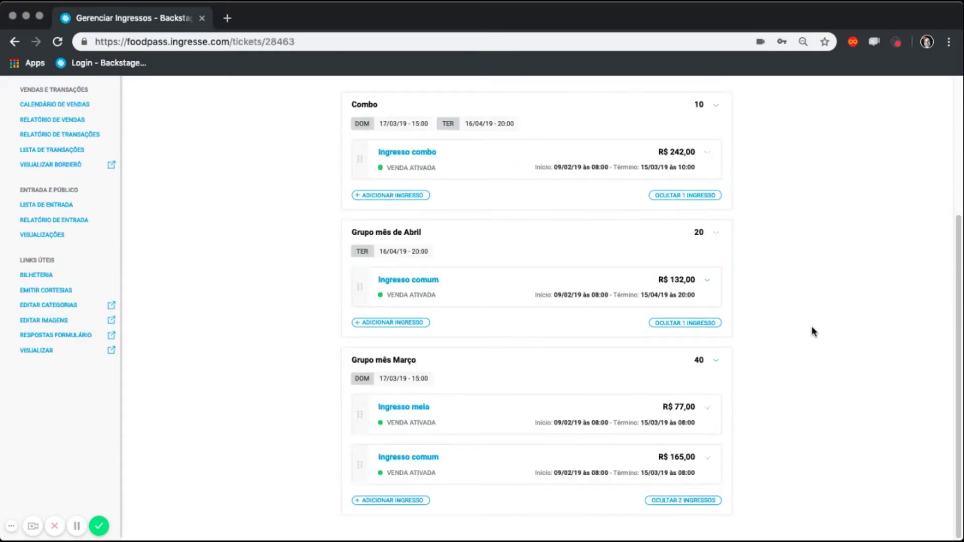
{"action": "scroll", "coordinate": [790, 327], "scroll_direction": "up", "scroll_amount": 3}
{"action": "scroll", "coordinate": [796, 330], "scroll_direction": "down", "scroll_amount": 3}
{"action": "scroll", "coordinate": [508, 356], "scroll_direction": "up", "scroll_amount": 4}
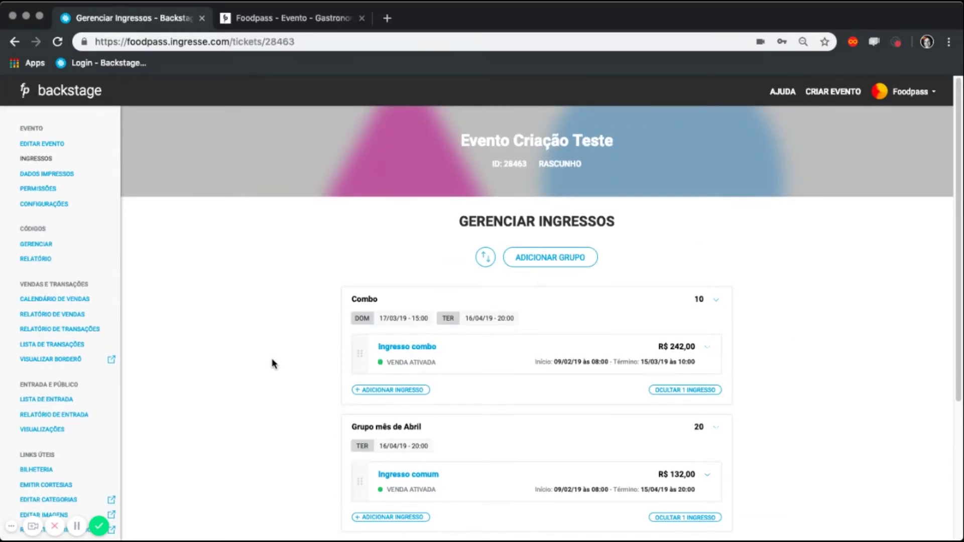
{"action": "scroll", "coordinate": [274, 363], "scroll_direction": "down", "scroll_amount": 4}
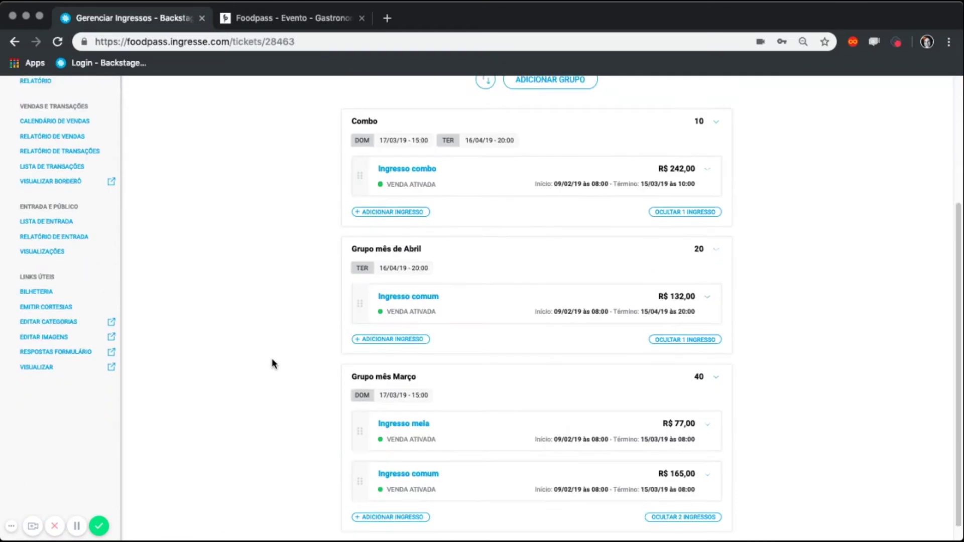
{"action": "scroll", "coordinate": [273, 362], "scroll_direction": "up", "scroll_amount": 4}
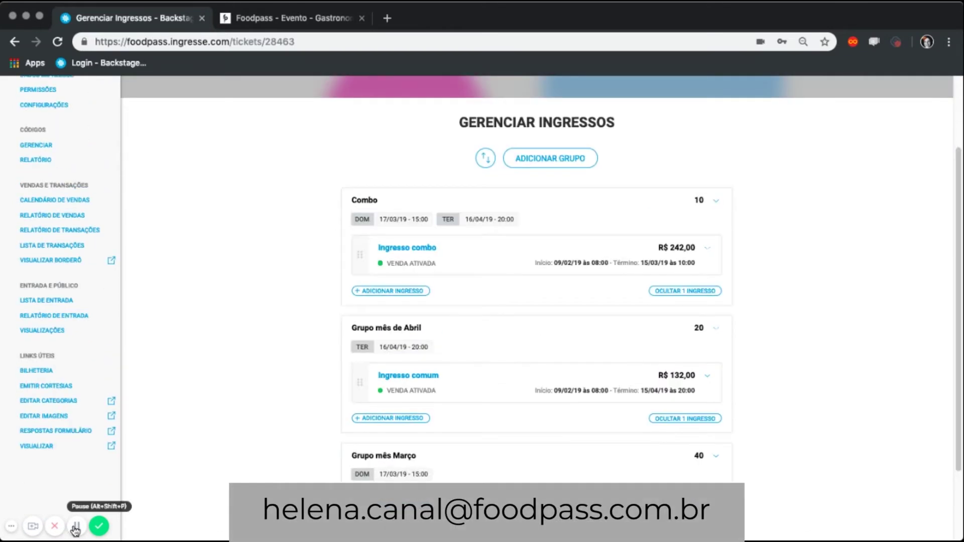
{"action": "scroll", "coordinate": [236, 401], "scroll_direction": "up", "scroll_amount": 1}
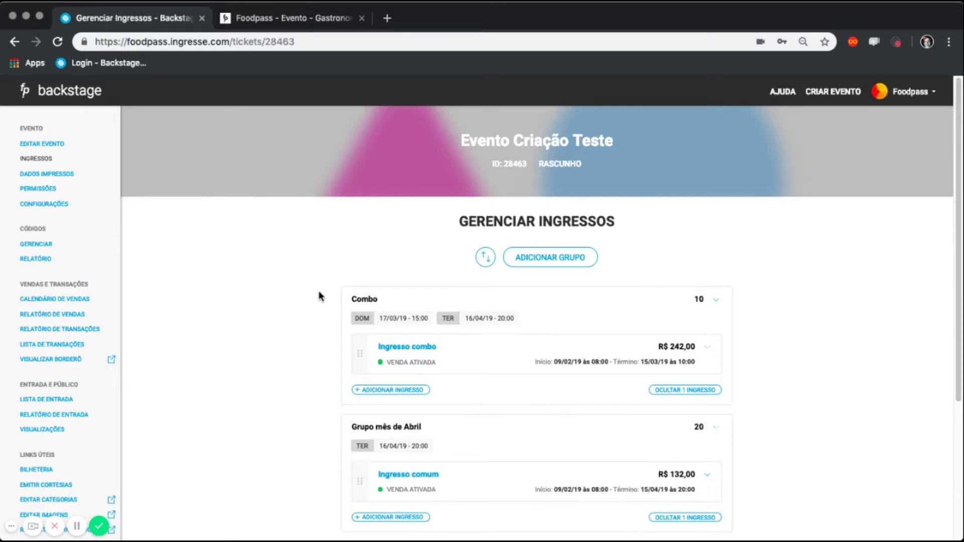
{"action": "scroll", "coordinate": [318, 295], "scroll_direction": "down", "scroll_amount": 4}
- Start issuing courtesy tickets and select the Ingresso combo from the Passaporte tickets
{"action": "scroll", "coordinate": [70, 352], "scroll_direction": "up", "scroll_amount": 2}
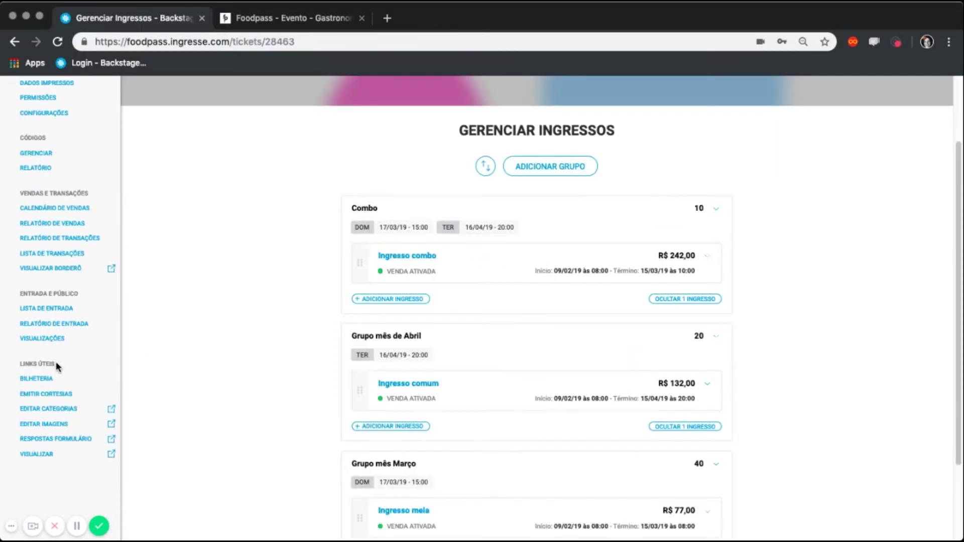
{"action": "left_click", "coordinate": [56, 394]}
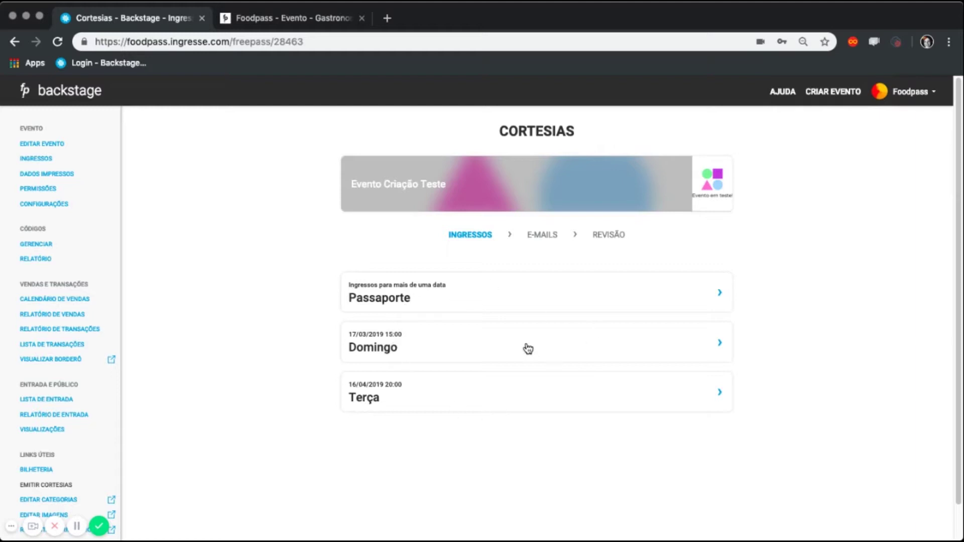
{"action": "left_click", "coordinate": [720, 295]}
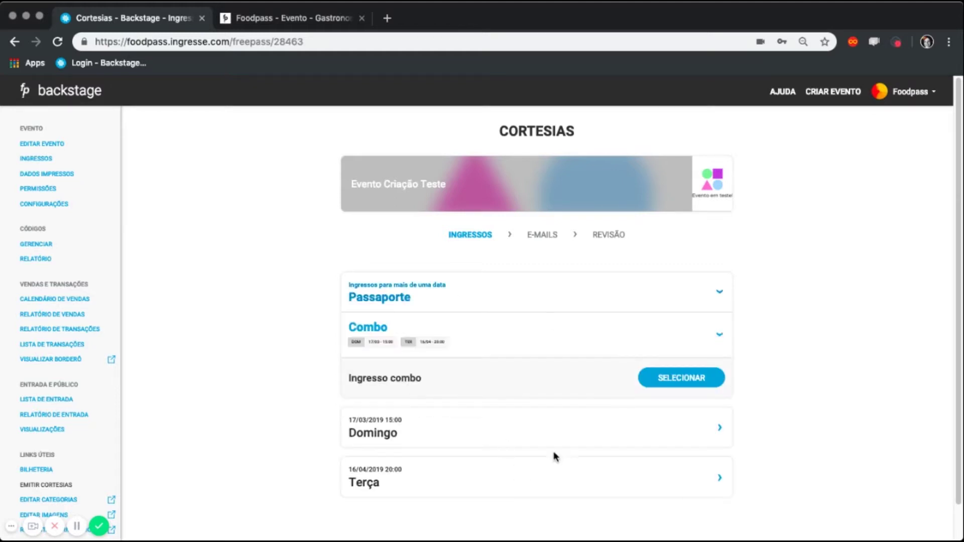
{"action": "left_click", "coordinate": [705, 384]}
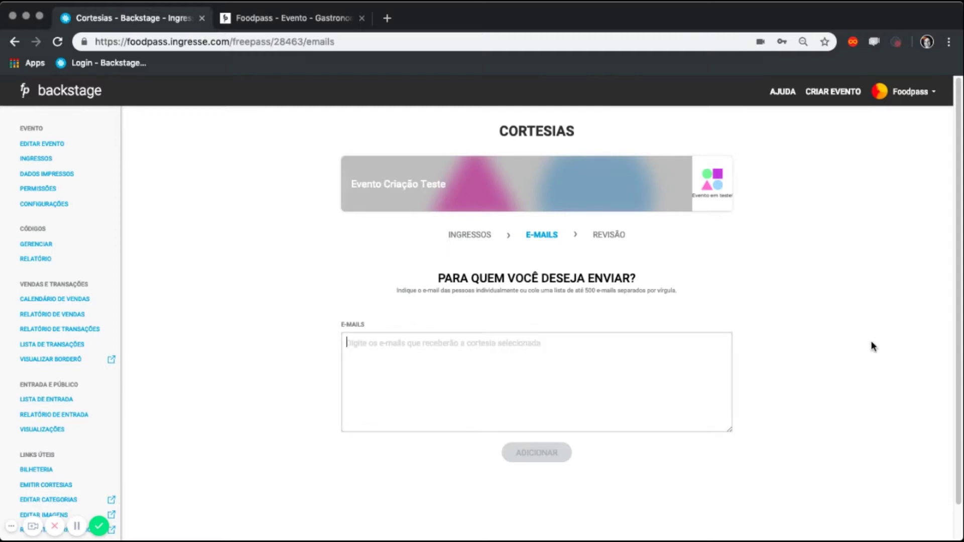
- Enter the recipient's e-mail address, review the courtesy ticket and send it
{"action": "key", "text": "ctrl+v"}
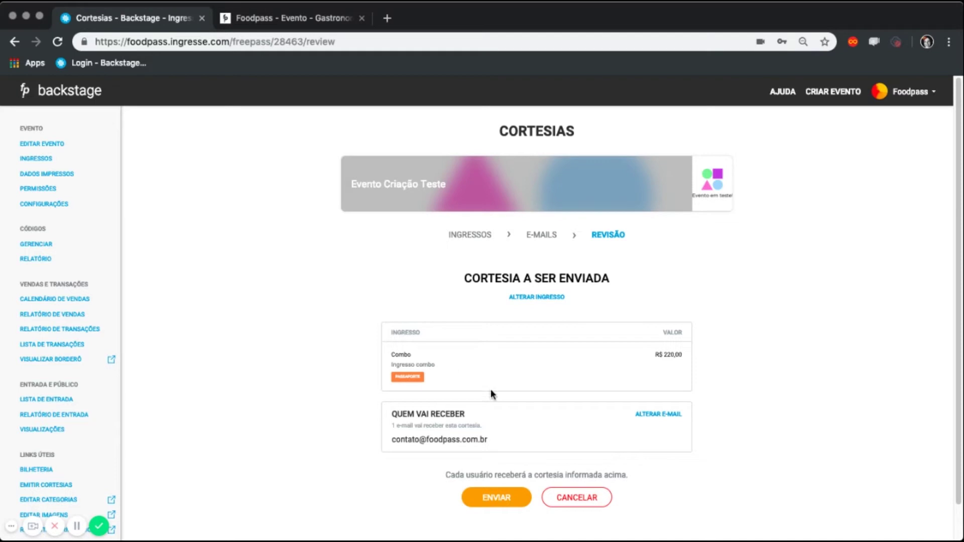
{"action": "scroll", "coordinate": [562, 392], "scroll_direction": "down", "scroll_amount": 2}
{"action": "left_click", "coordinate": [500, 464]}
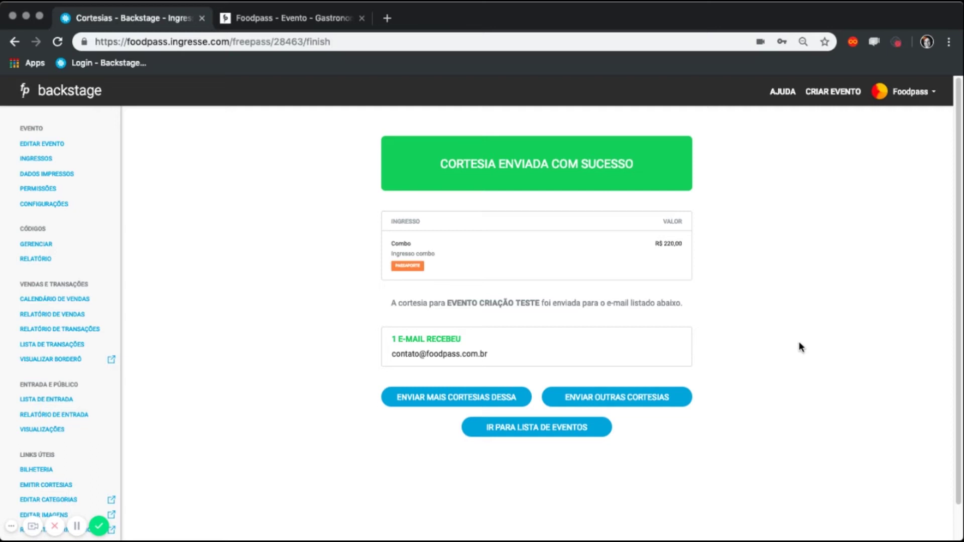
- Start a box office (Bilheteria) sale of 2 Ingresso combo tickets from Passaporte and proceed to the buyer details
{"action": "scroll", "coordinate": [800, 346], "scroll_direction": "down", "scroll_amount": 2}
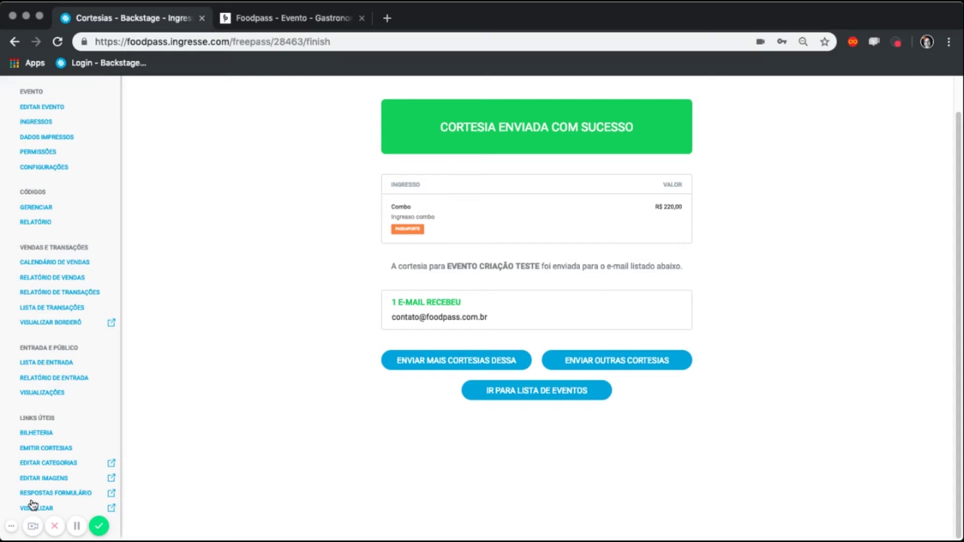
{"action": "left_click", "coordinate": [45, 433]}
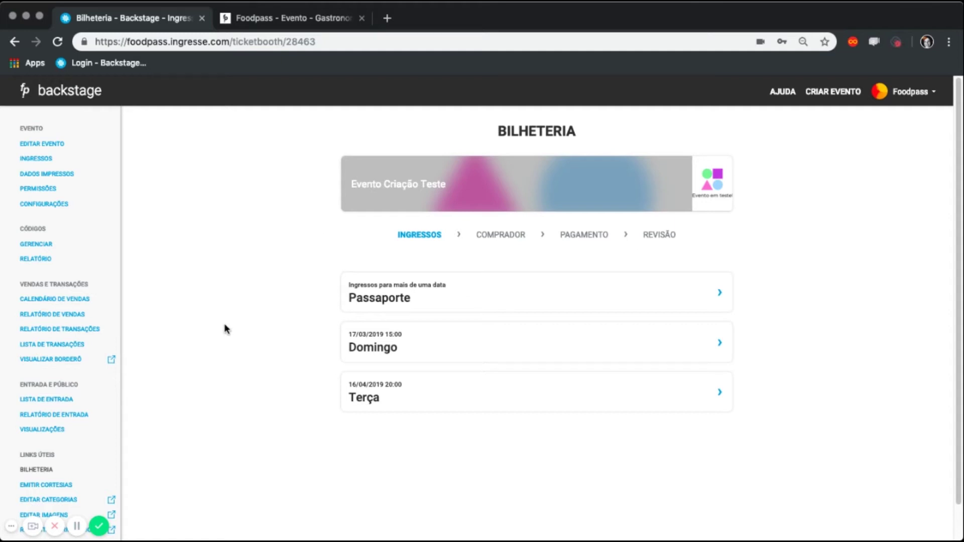
{"action": "scroll", "coordinate": [224, 329], "scroll_direction": "down", "scroll_amount": 1}
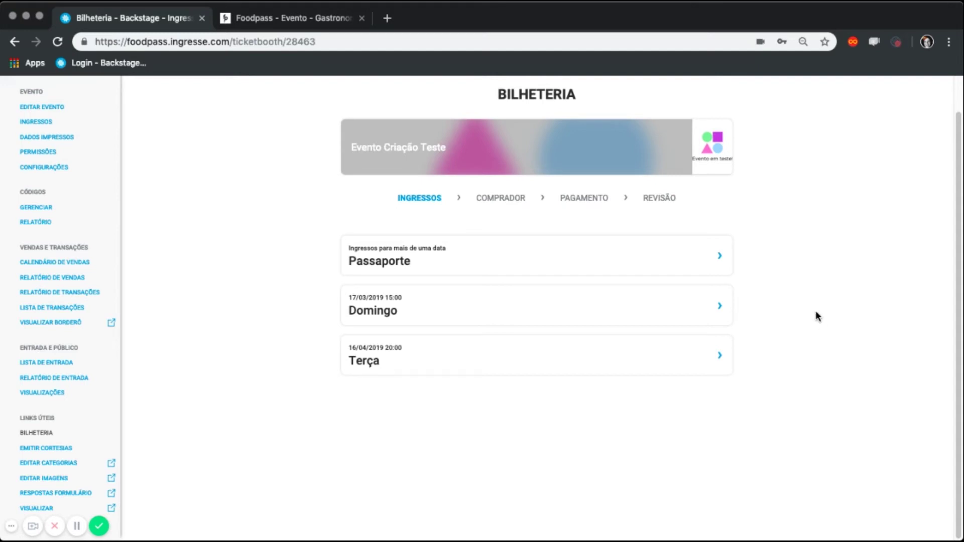
{"action": "left_click", "coordinate": [720, 257]}
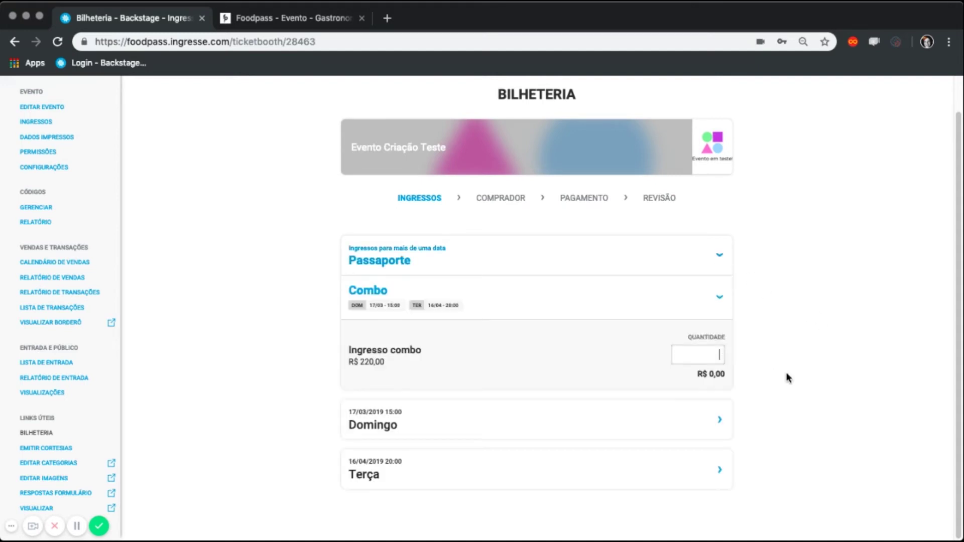
{"action": "type", "text": "2"}
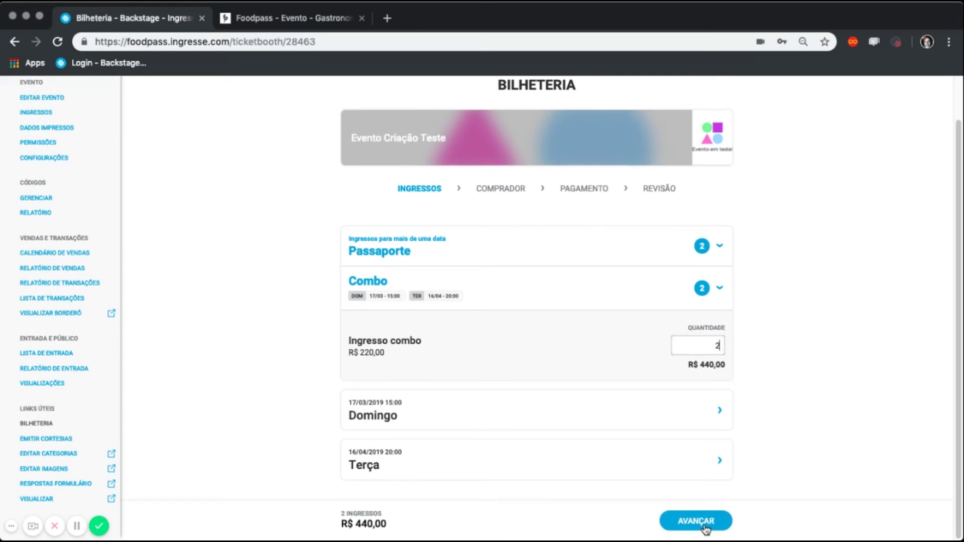
{"action": "left_click", "coordinate": [720, 518]}
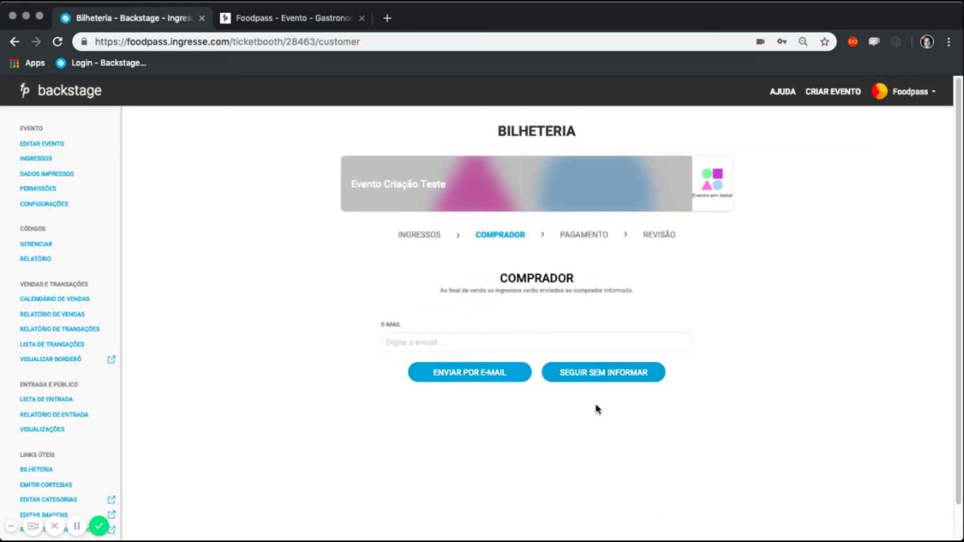
- Continue the sale without buyer details, look at the other payment types and choose Dinheiro as the payment method
{"action": "left_click", "coordinate": [651, 374]}
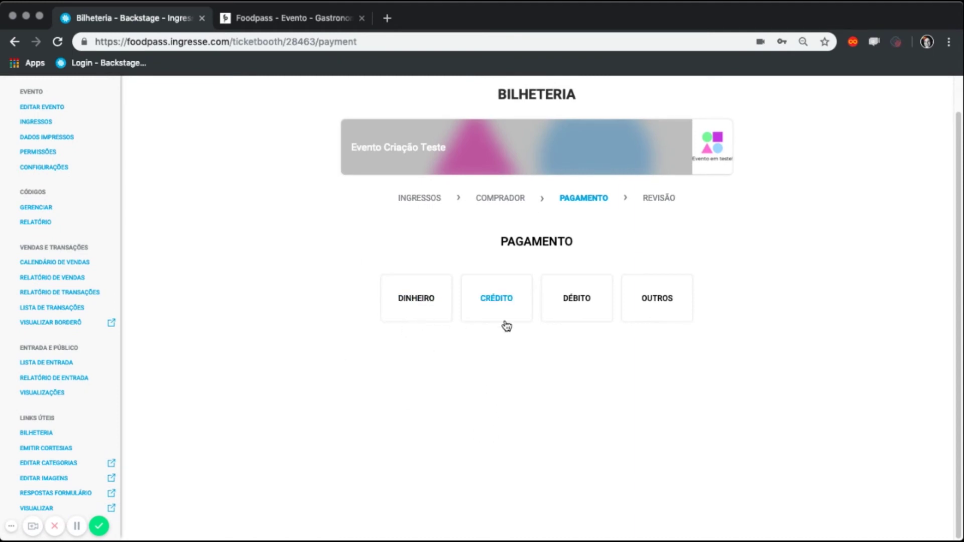
{"action": "left_click", "coordinate": [683, 318]}
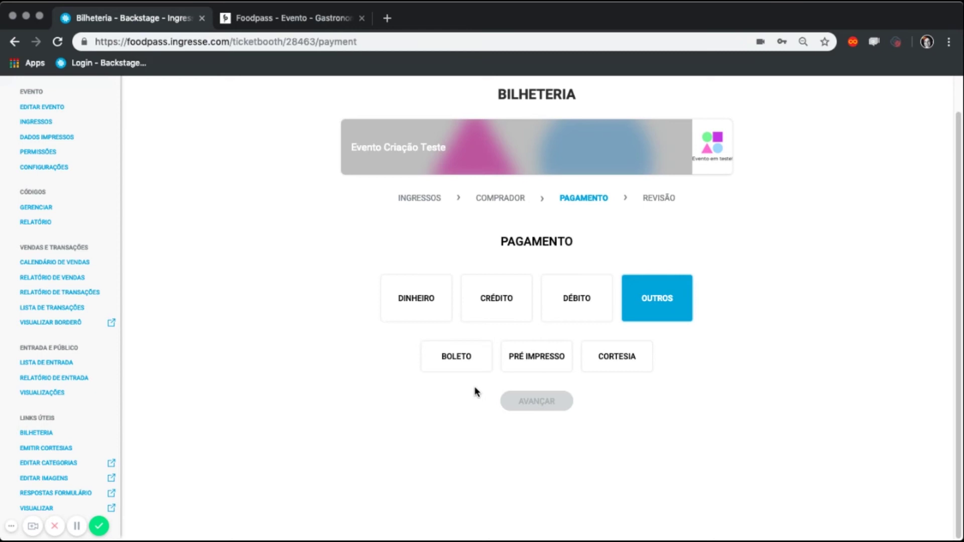
{"action": "left_click", "coordinate": [435, 317]}
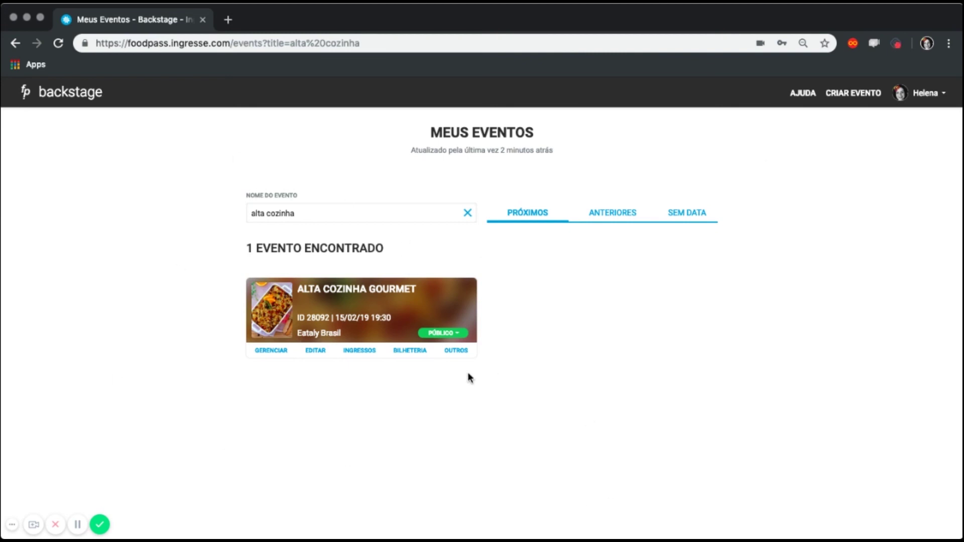
- Open the form responses of the ALTA COZINHA GOURMET event
{"action": "left_click", "coordinate": [461, 354]}
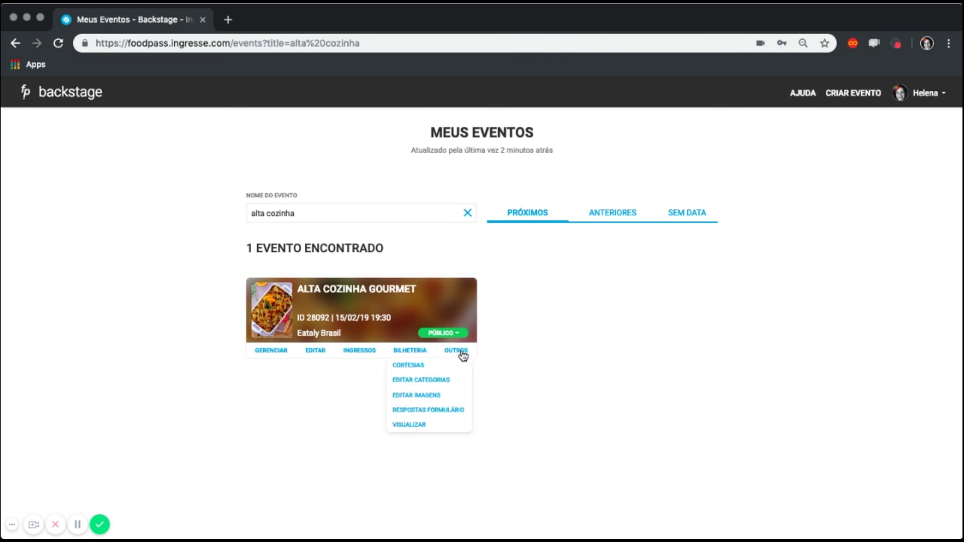
{"action": "left_click", "coordinate": [453, 415]}
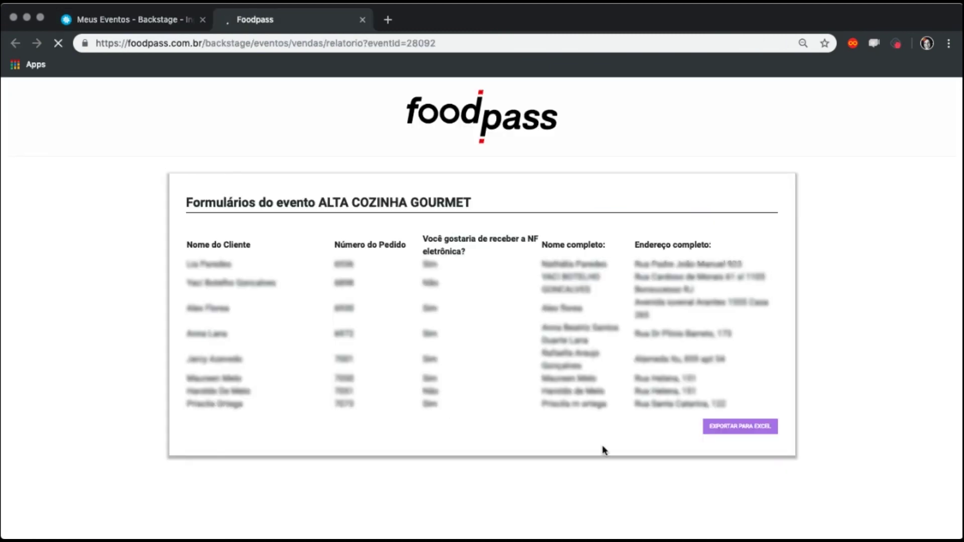